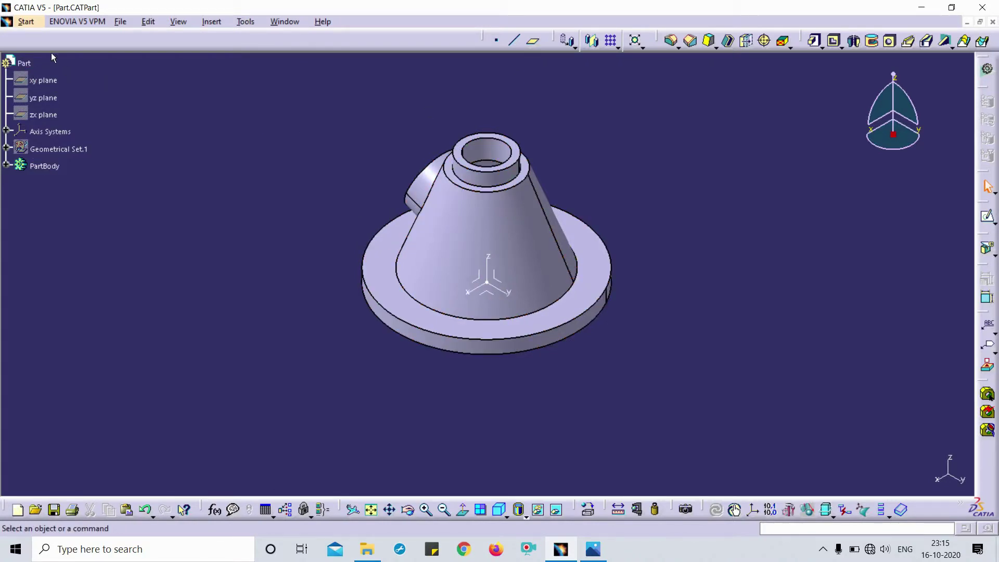
# - Create a new drawing from the open part in the Drafting workbench, using the empty layout on an A4 ISO sheet at 1:1
pyautogui.click(26, 21)
pyautogui.moveTo(62, 58)
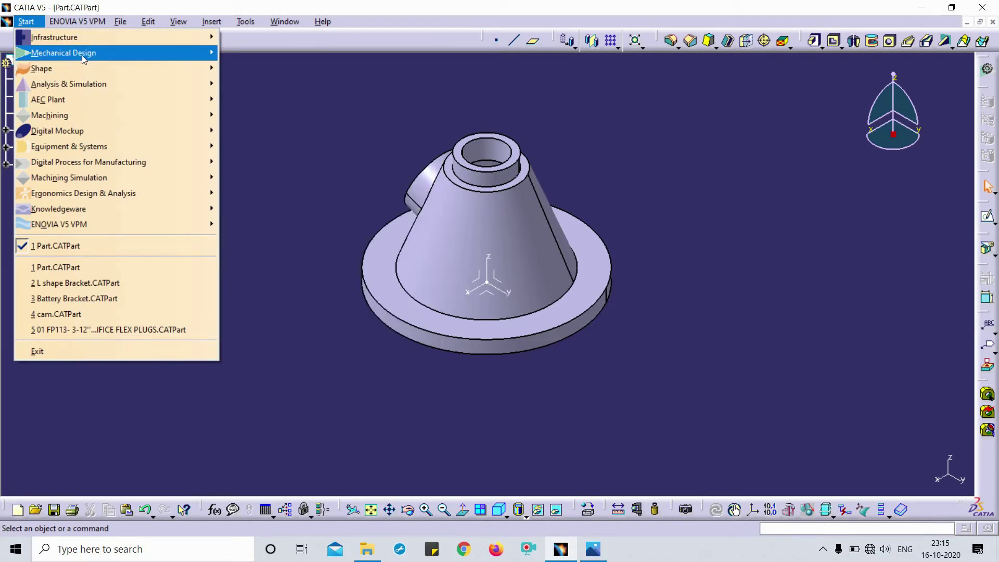
pyautogui.moveTo(208, 54)
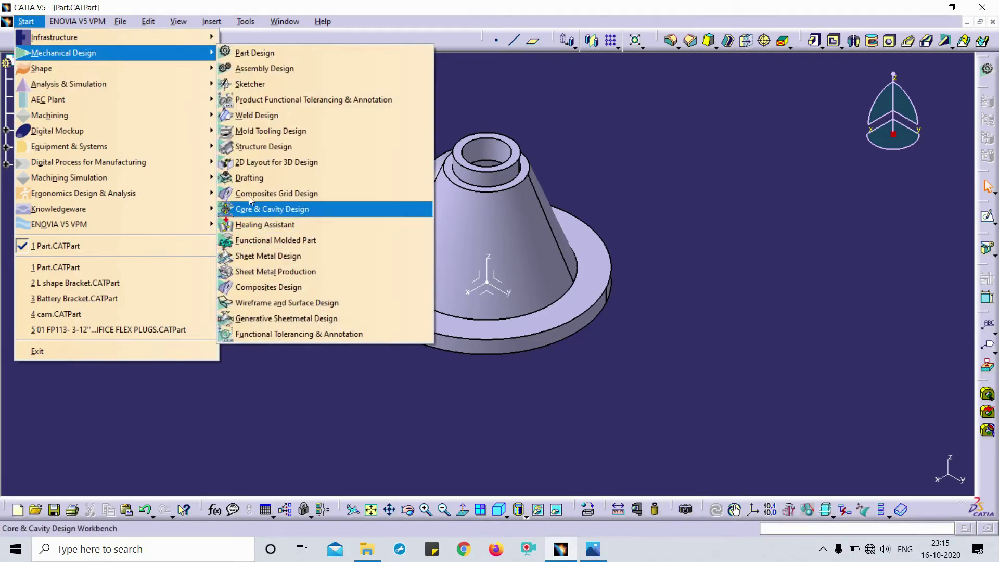
pyautogui.click(255, 179)
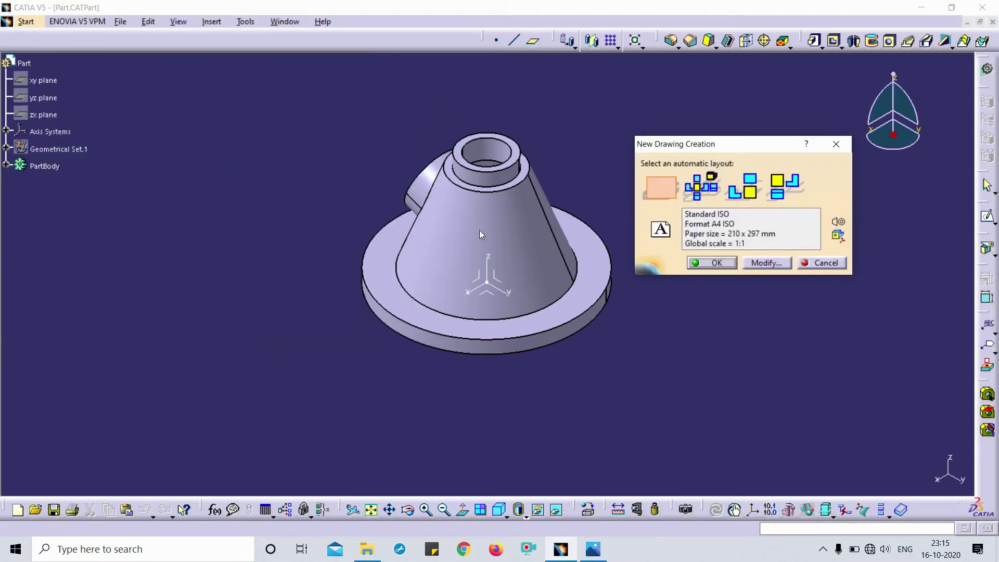
pyautogui.click(711, 262)
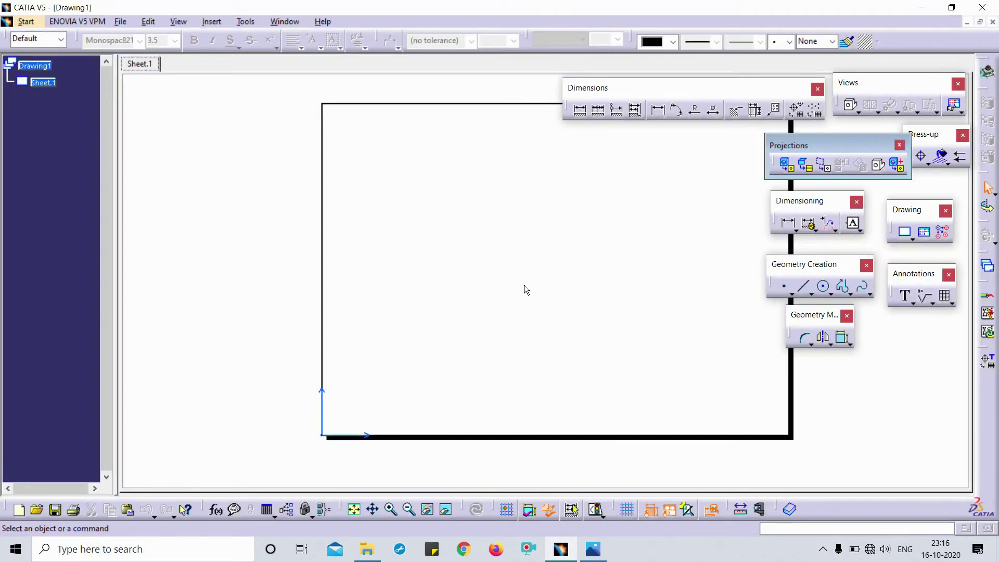
pyautogui.moveTo(533, 228)
pyautogui.mouseDown(button='middle')
pyautogui.moveTo(448, 257)
pyautogui.moveTo(451, 232)
pyautogui.moveTo(491, 197)
pyautogui.moveTo(497, 214)
pyautogui.mouseUp(button='middle')
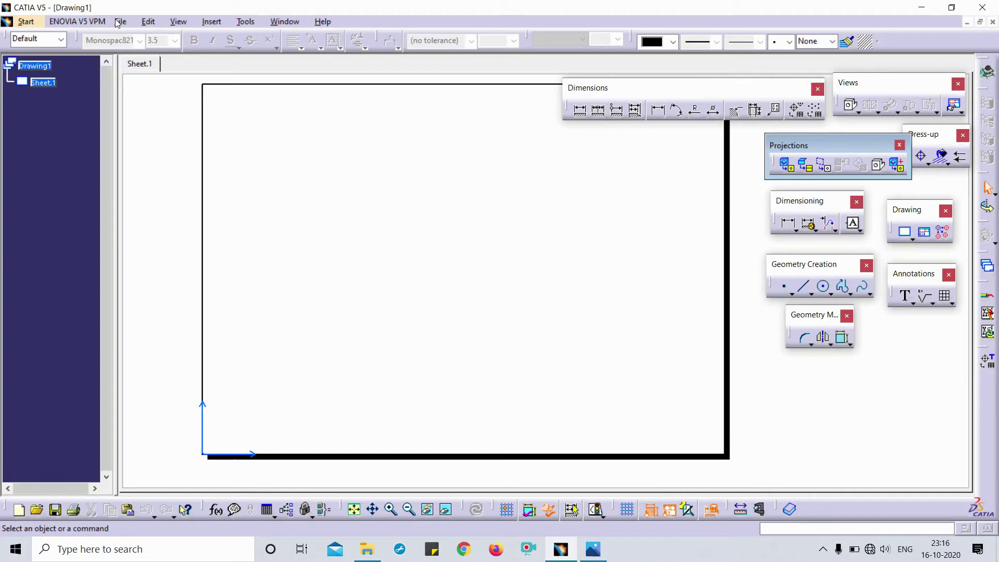
pyautogui.click(300, 22)
pyautogui.press('Escape')
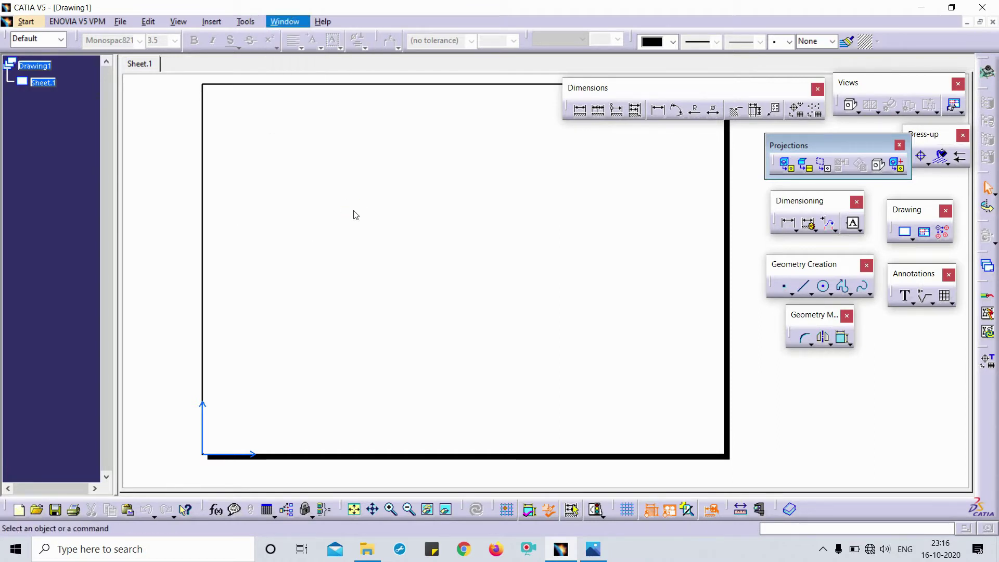
pyautogui.press('Escape')
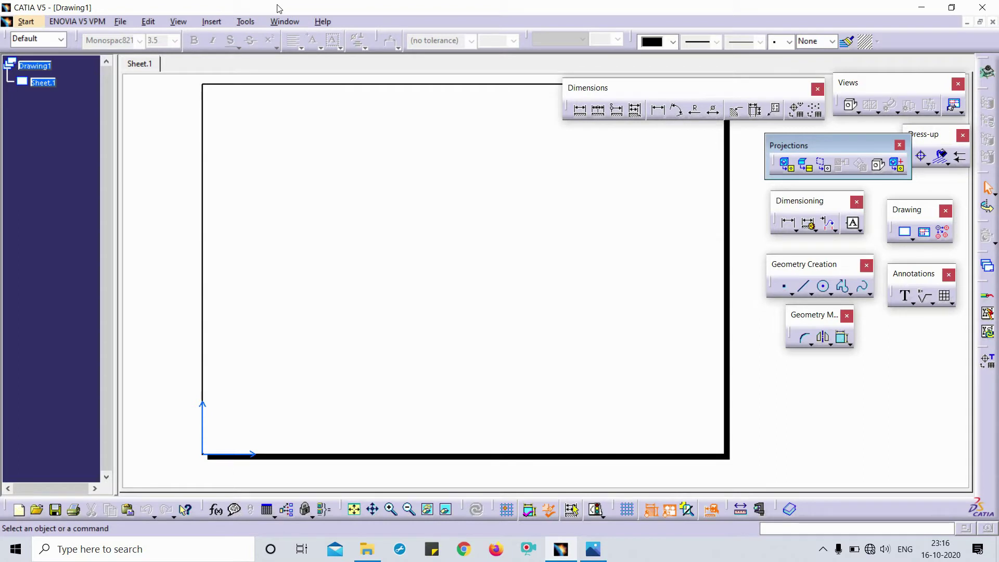
pyautogui.click(284, 22)
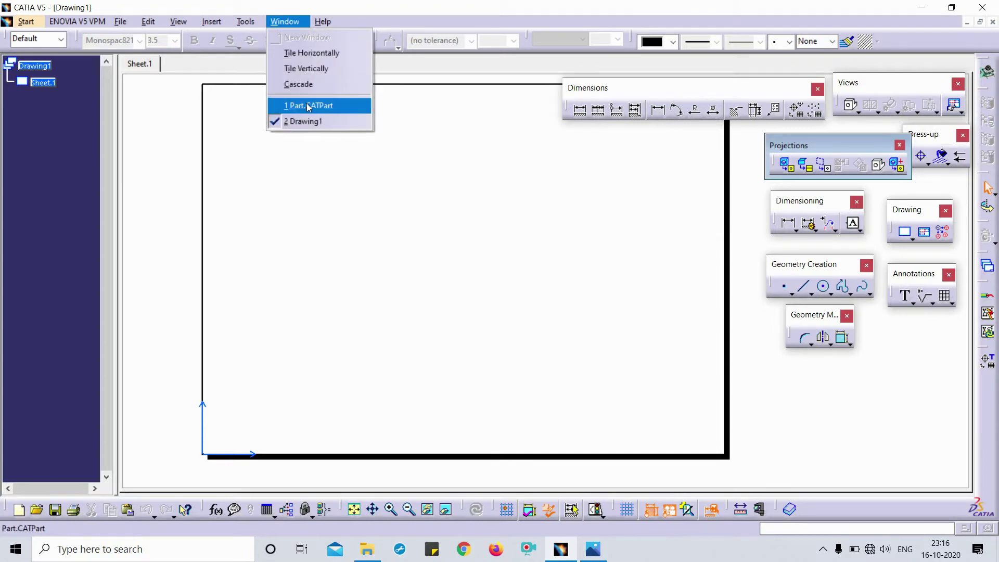
pyautogui.click(305, 212)
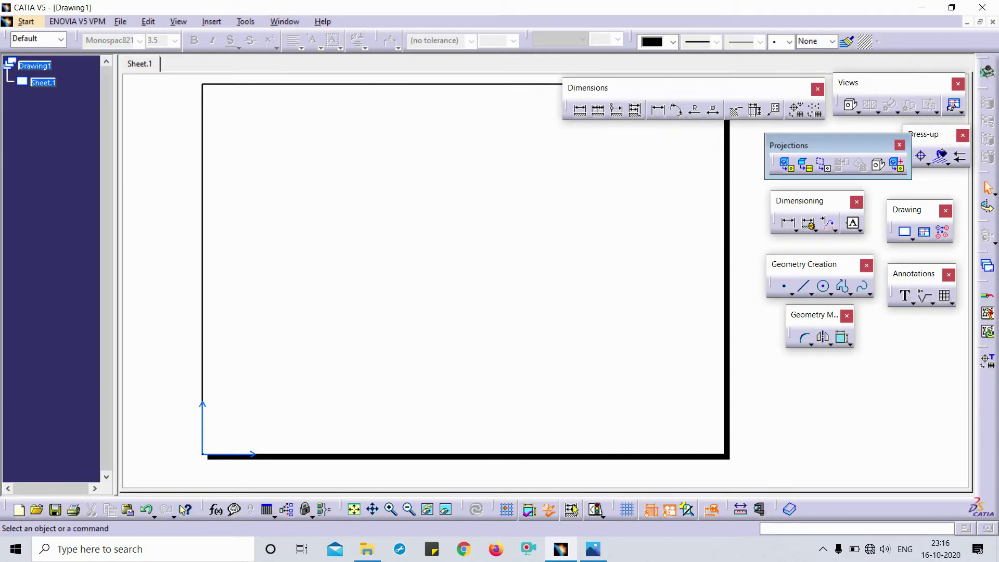
pyautogui.click(96, 120)
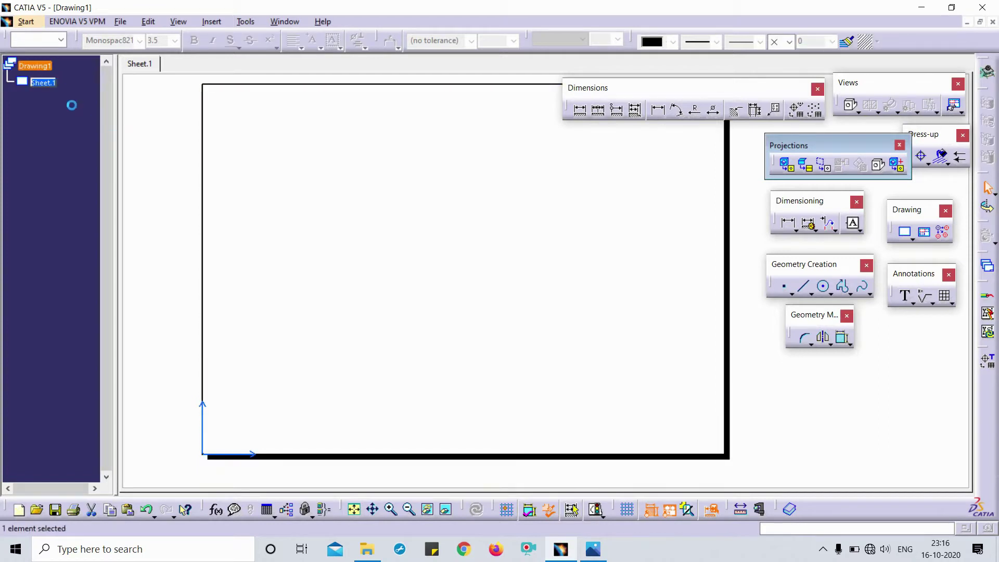
pyautogui.click(727, 312)
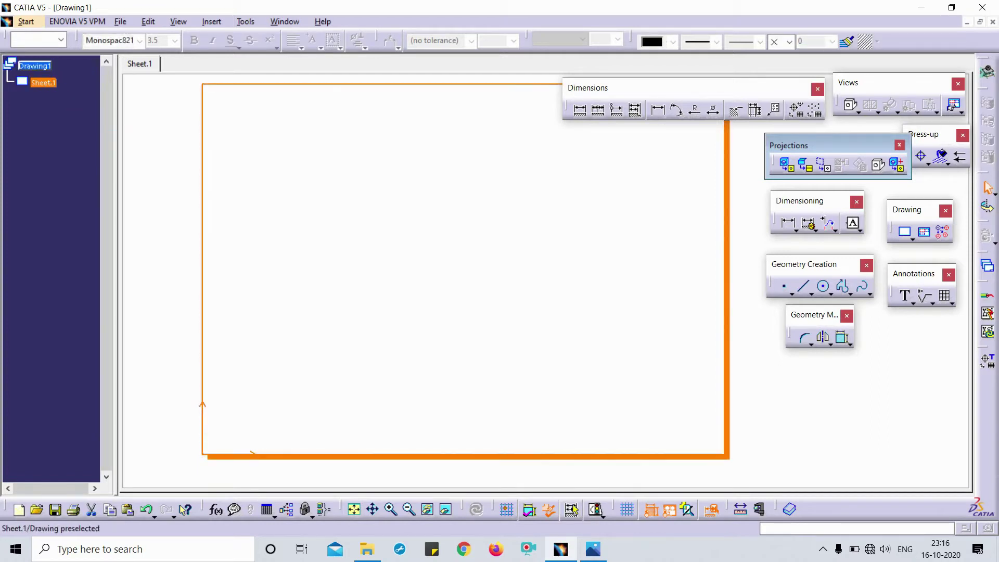
pyautogui.click(299, 244)
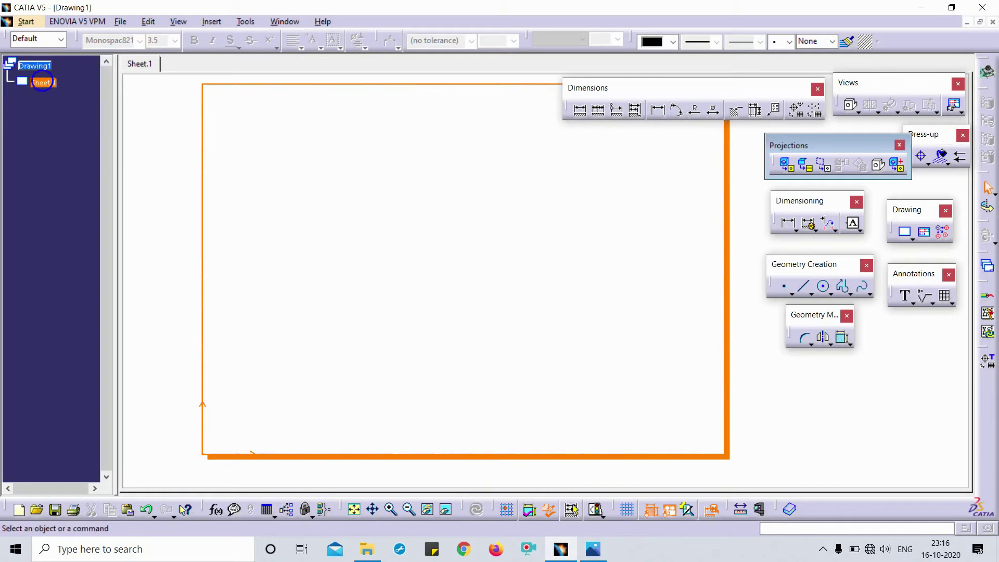
# - Rename the drawing sheet as Sheet 01 in its properties
pyautogui.rightClick(49, 85)
pyautogui.click(78, 190)
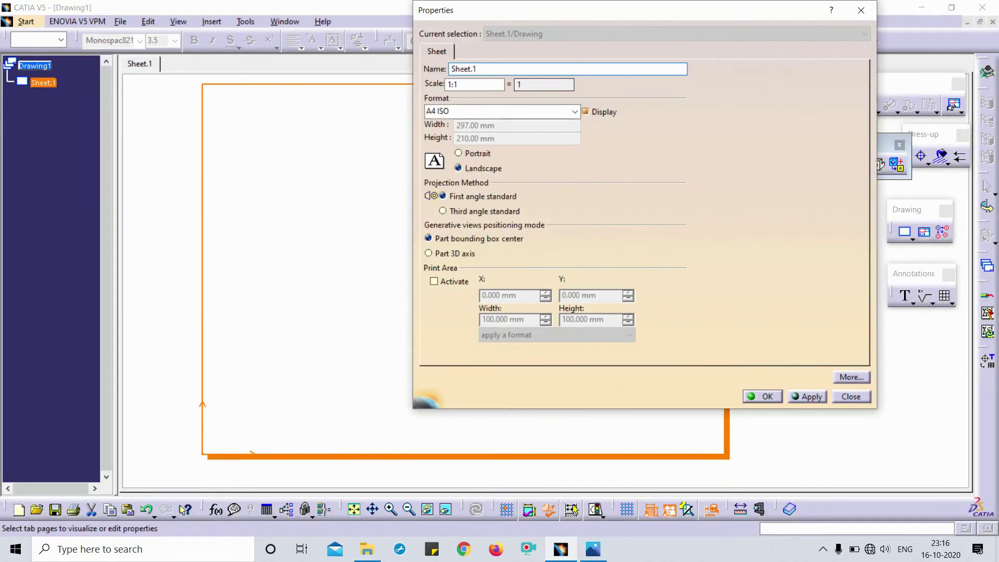
pyautogui.doubleClick(452, 69)
pyautogui.write('Sh')
pyautogui.press('Return')
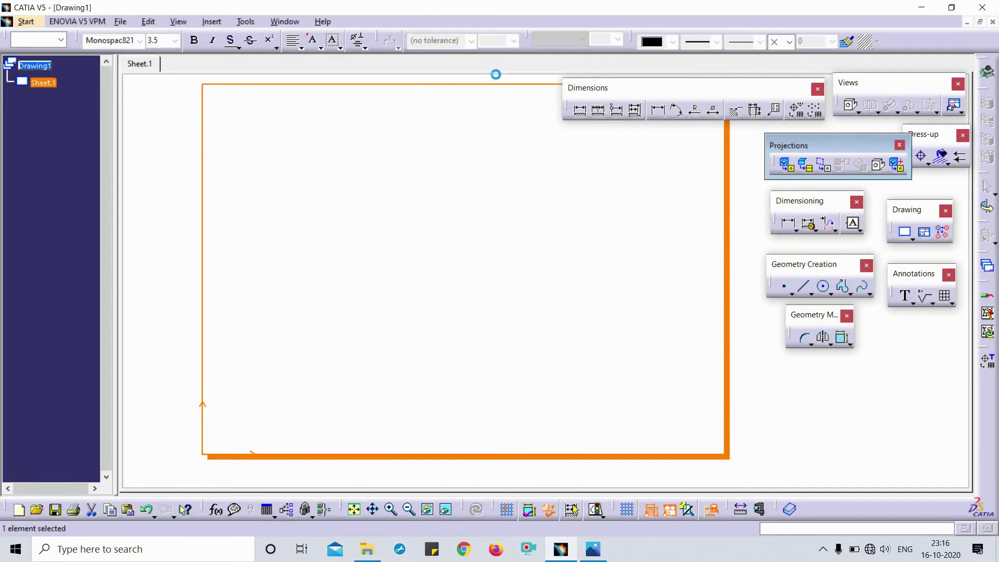
# - Reopen the properties of Sheet 01, keep the A4 ISO format and apply portrait orientation
pyautogui.rightClick(46, 86)
pyautogui.press('Escape')
pyautogui.click(46, 83)
pyautogui.rightClick(52, 83)
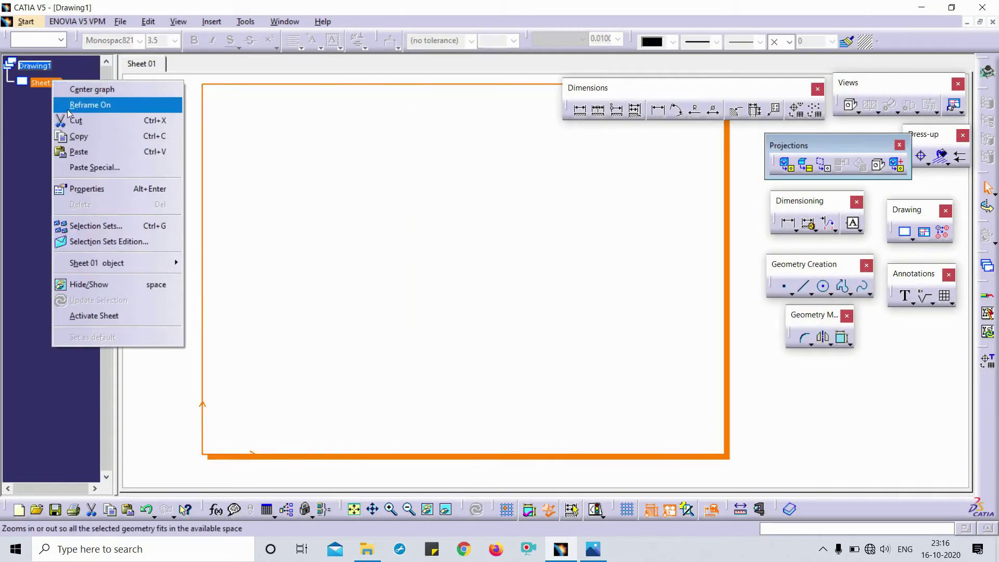
pyautogui.click(99, 189)
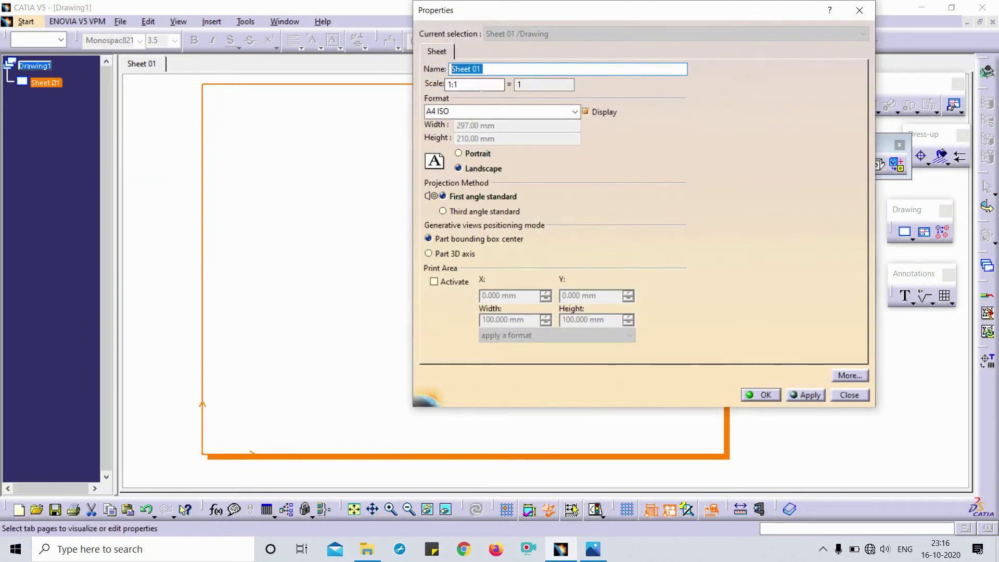
pyautogui.click(474, 84)
pyautogui.press('Tab')
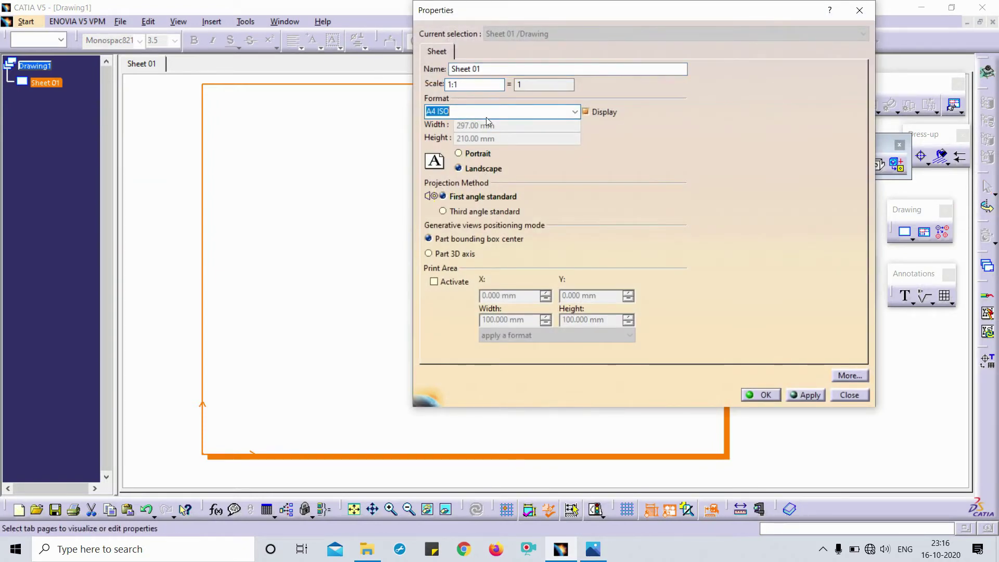
pyautogui.click(575, 113)
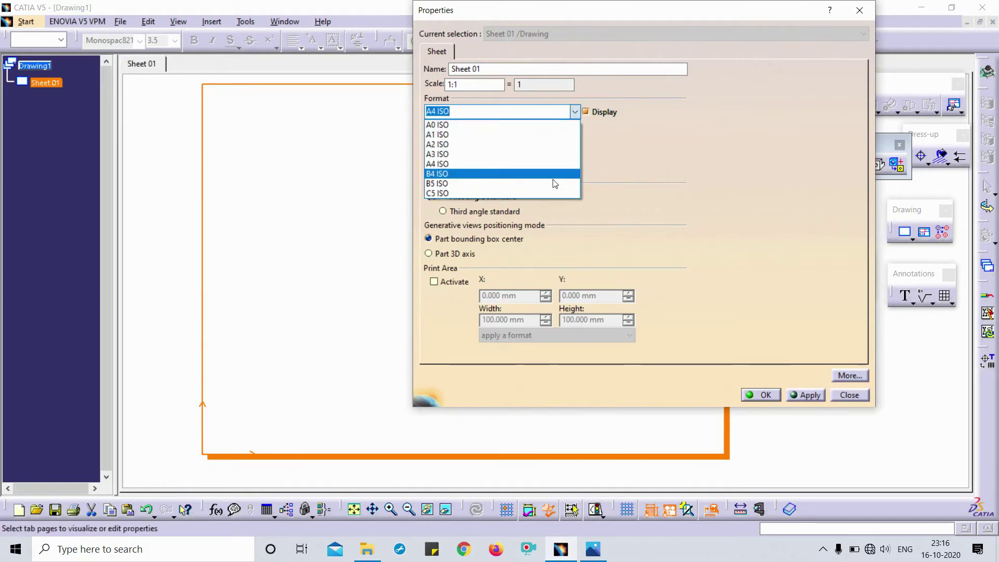
pyautogui.click(468, 173)
pyautogui.click(469, 156)
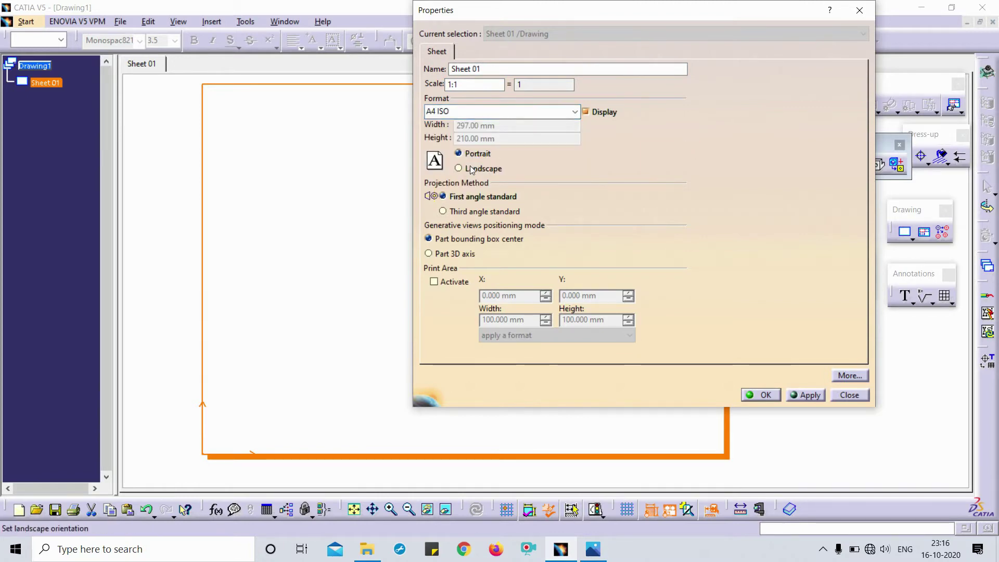
pyautogui.click(474, 171)
pyautogui.click(475, 152)
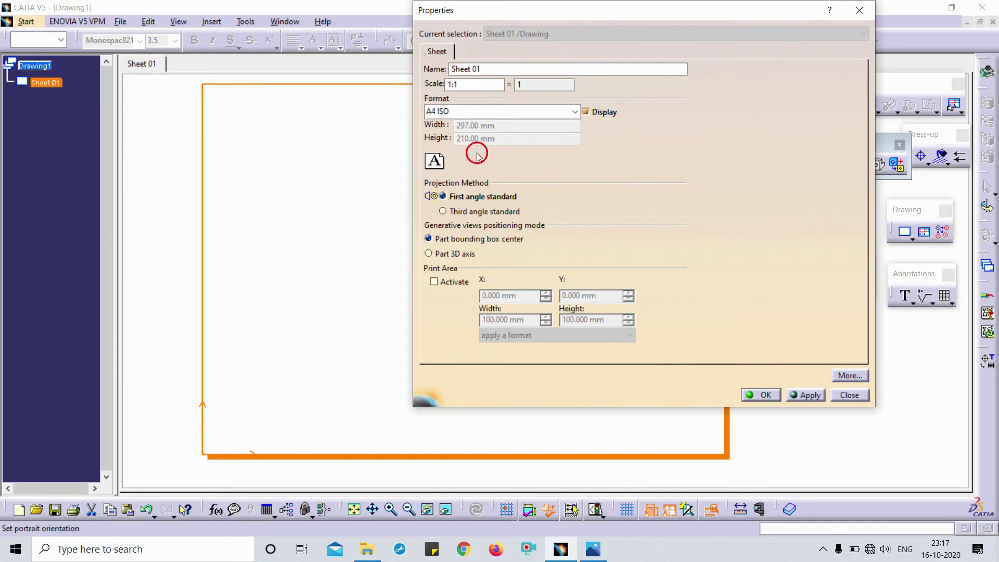
pyautogui.click(815, 396)
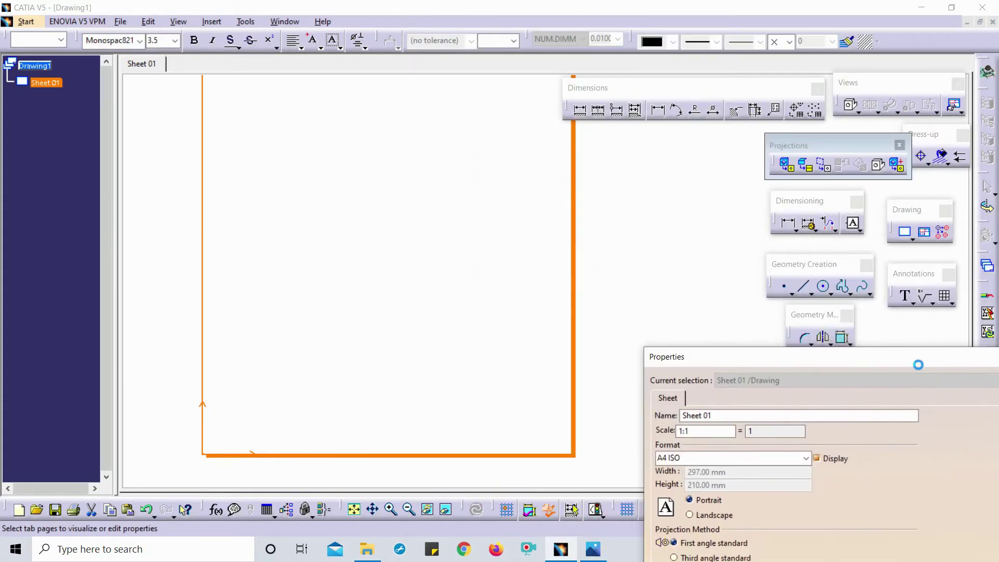
# - Apply landscape orientation to Sheet 01
pyautogui.moveTo(751, 354); pyautogui.dragTo(576, 9)
pyautogui.click(531, 166)
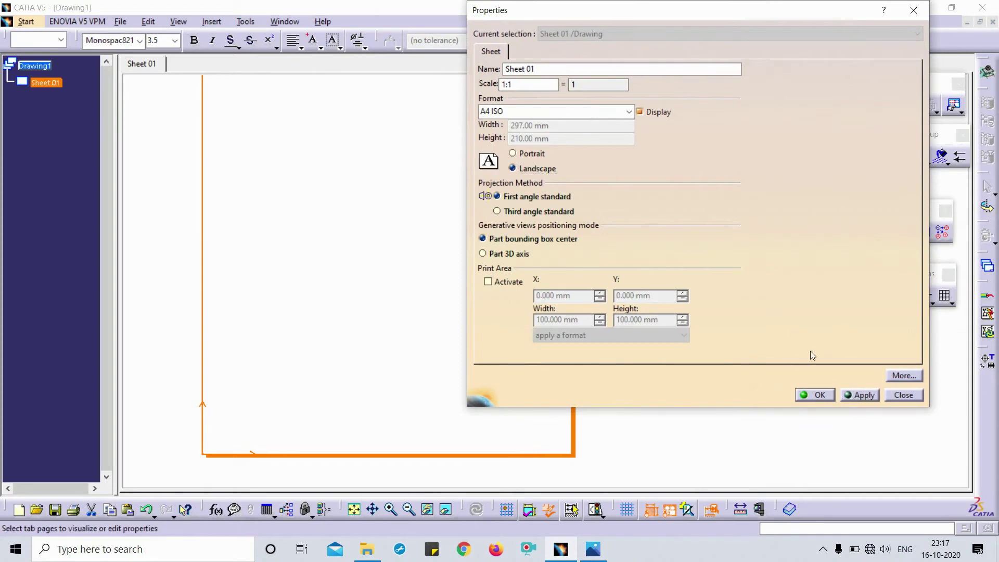
pyautogui.click(863, 396)
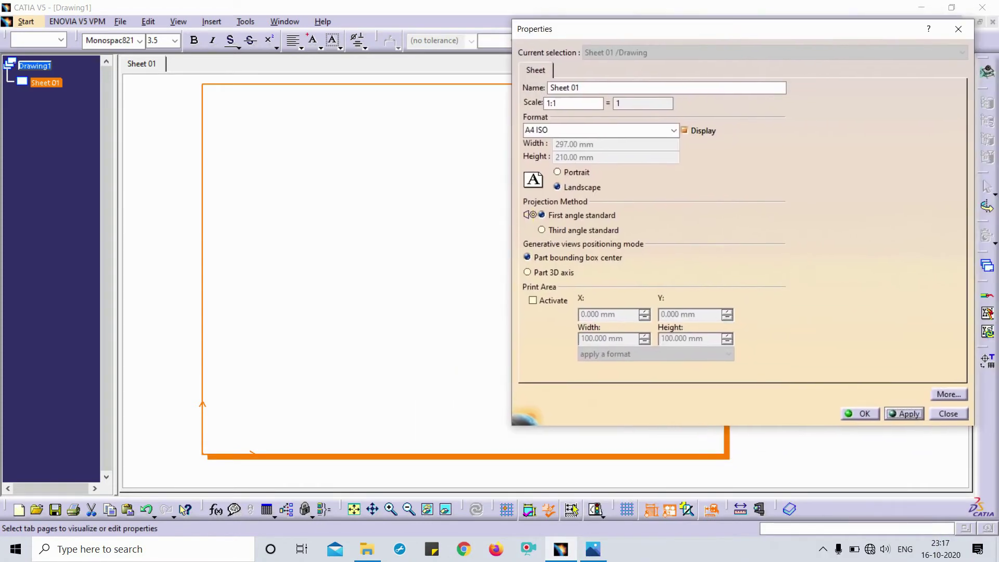
# - Set the projection method of Sheet 01 to first angle standard and accept the sheet properties
pyautogui.moveTo(983, 429); pyautogui.dragTo(867, 411)
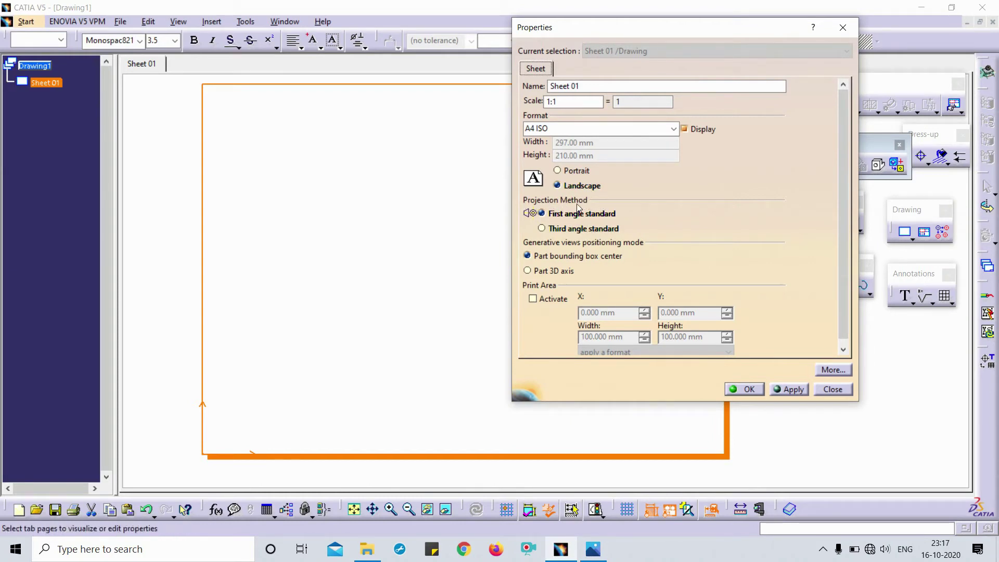
pyautogui.click(570, 229)
pyautogui.click(559, 214)
pyautogui.click(796, 394)
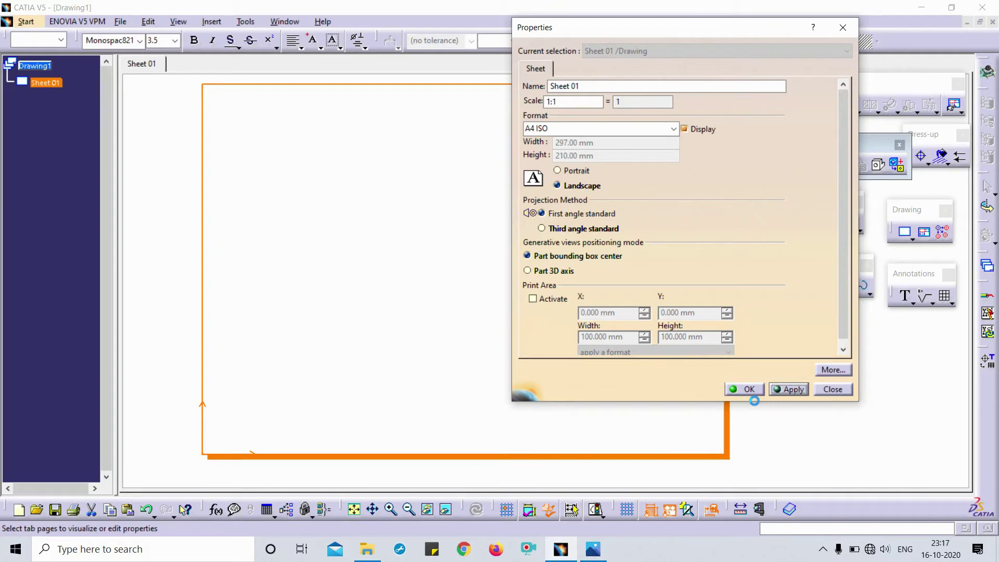
pyautogui.click(749, 390)
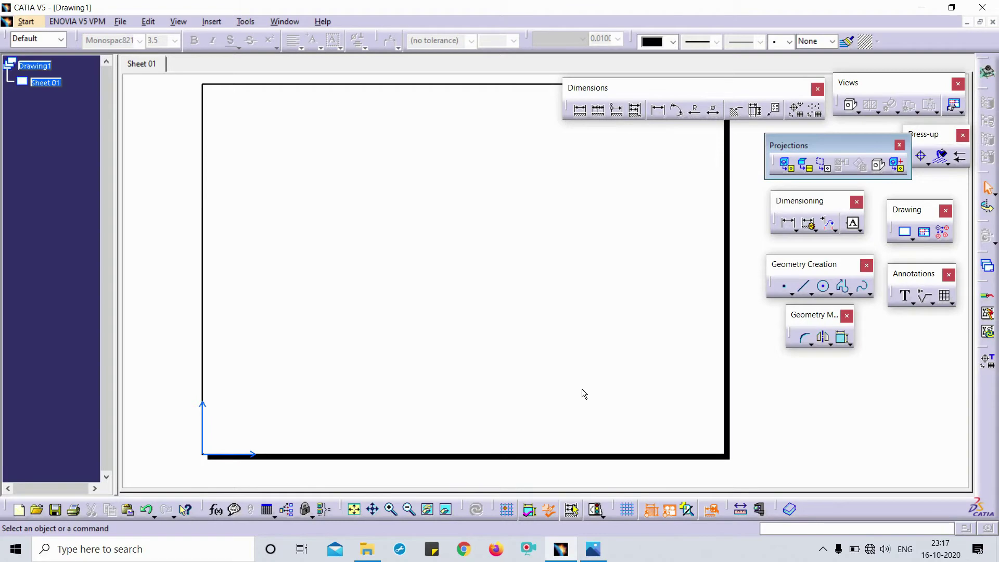
# - Switch to Photos and examine the reference images on basic projection terminology and the first and third angle projection systems
pyautogui.click(593, 551)
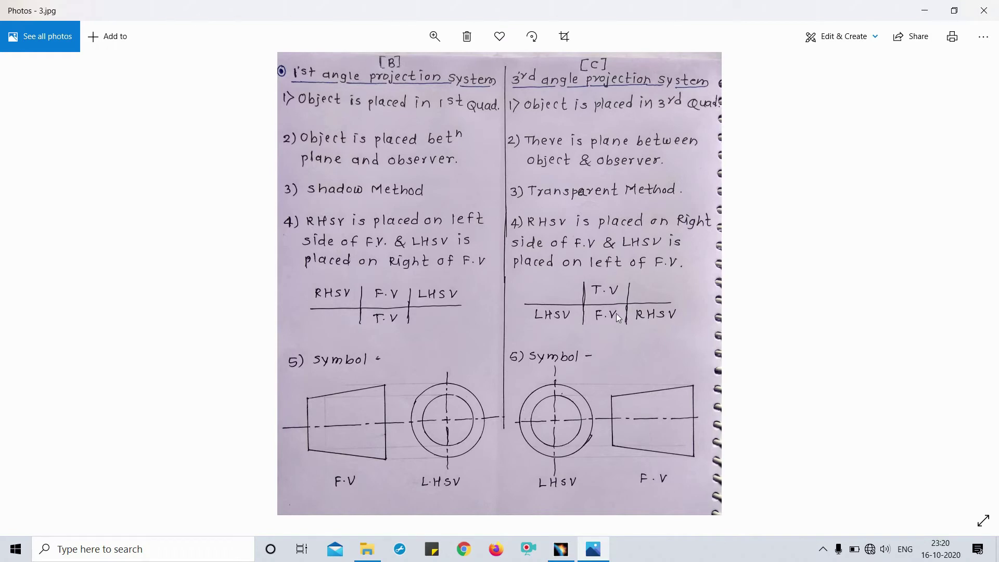
pyautogui.press('Left')
pyautogui.press('Left')
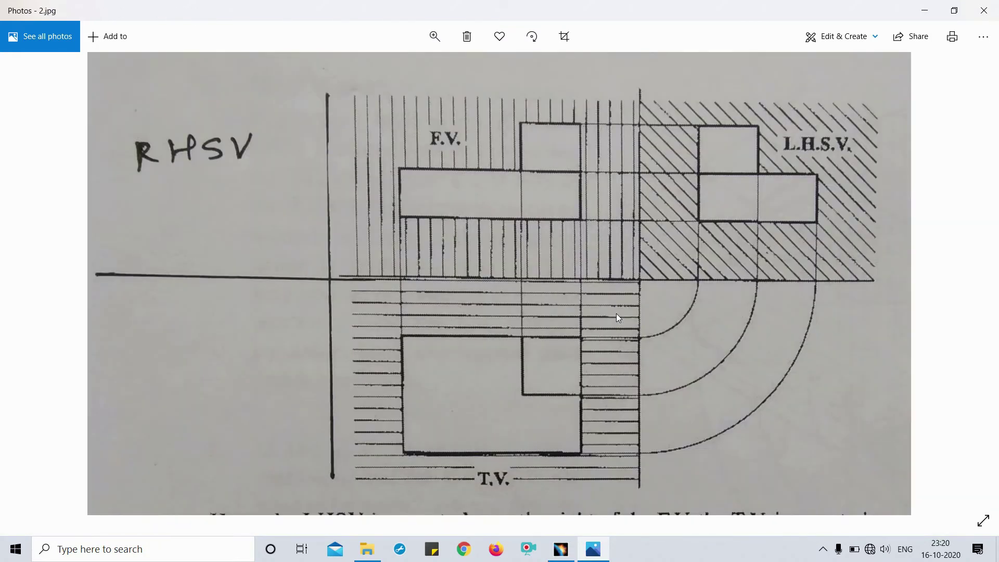
pyautogui.press('Right')
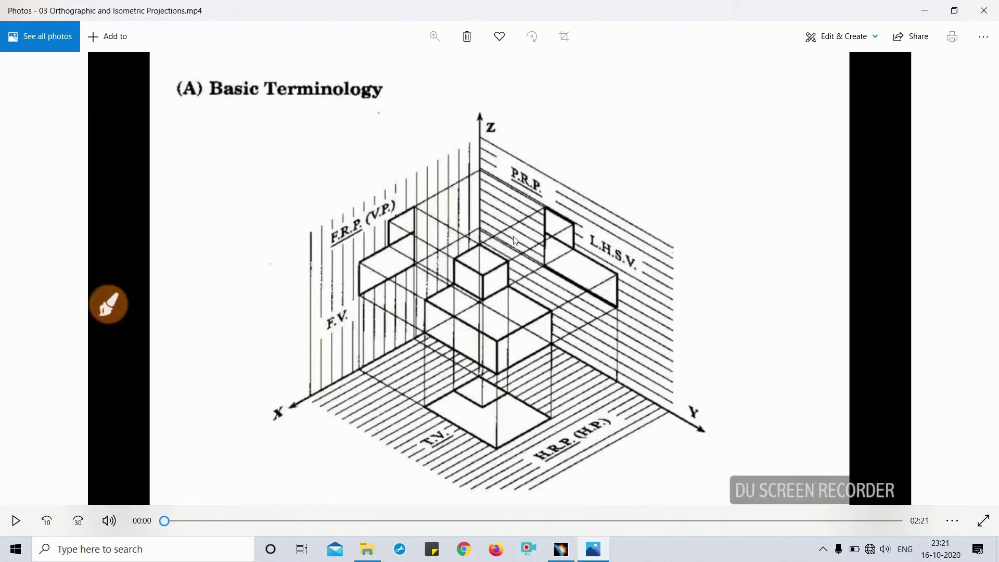
pyautogui.press('Right')
pyautogui.press('Left')
pyautogui.press('Left')
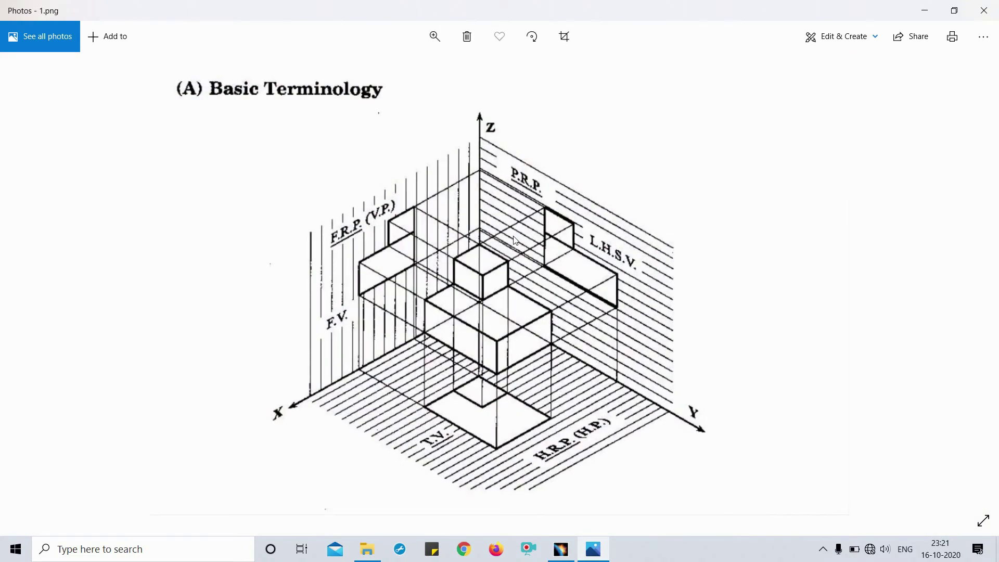
pyautogui.press('Right')
pyautogui.press('Right')
pyautogui.press('Right')
pyautogui.press('Right')
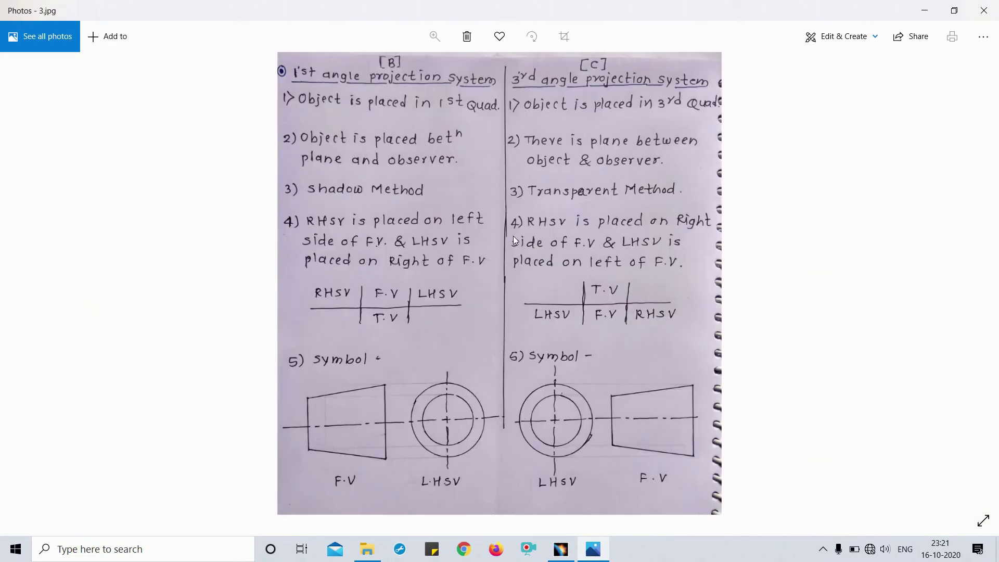
pyautogui.press('Right')
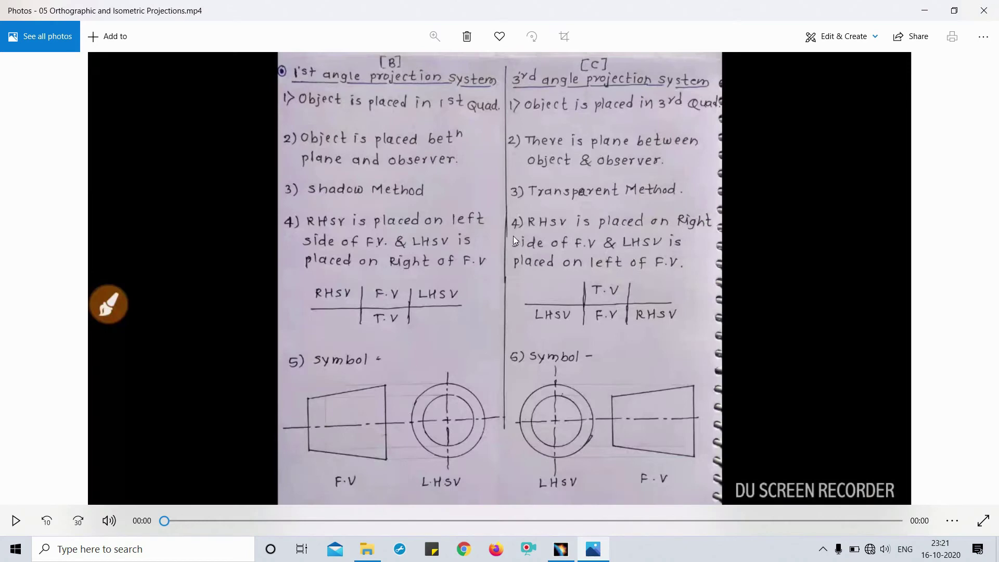
pyautogui.press('Left')
pyautogui.press('Right')
pyautogui.press('Left')
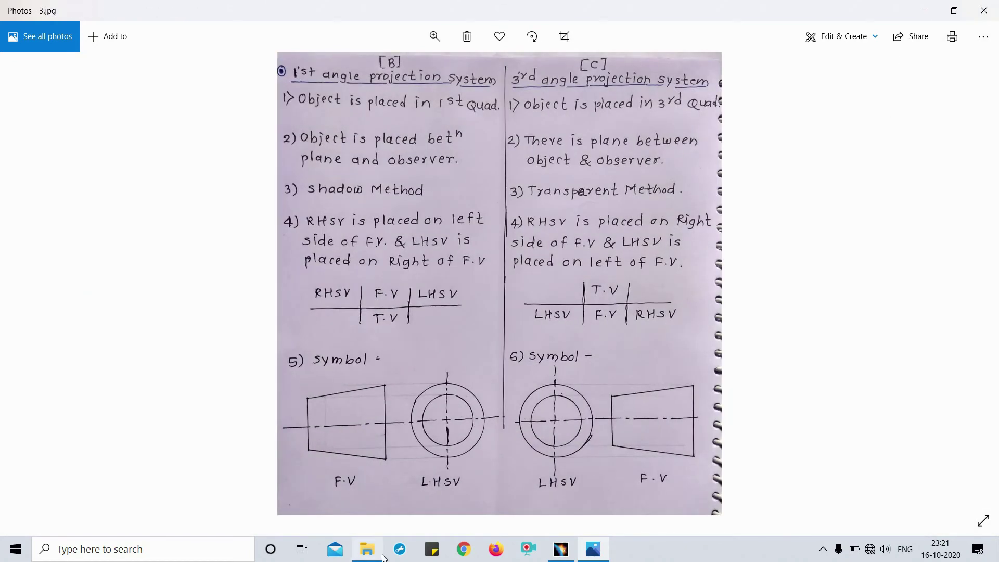
# - Switch back to CATIA and bring the empty Sheet 01 of the drawing into view
pyautogui.click(560, 547)
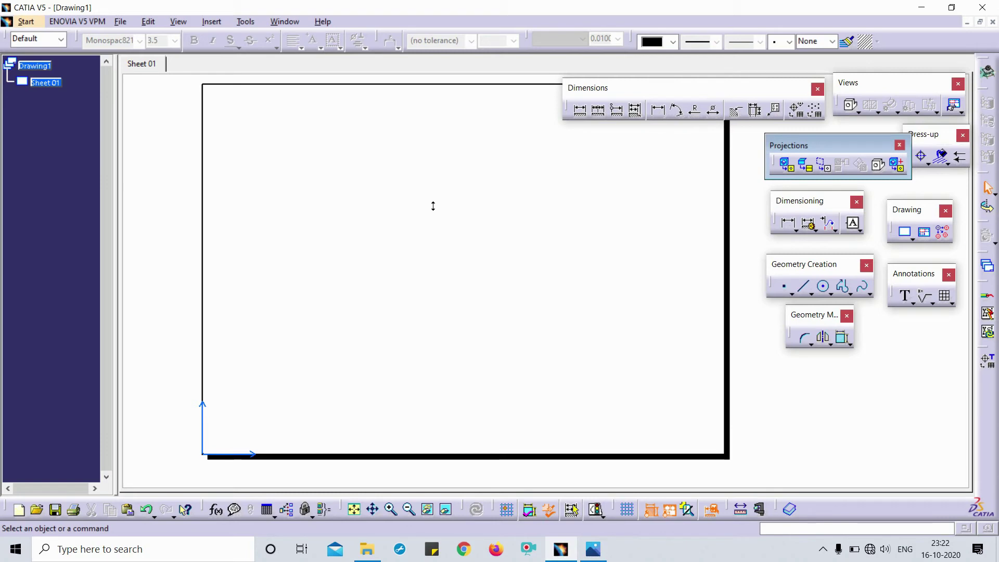
pyautogui.moveTo(395, 219); pyautogui.dragTo(520, 236, button='middle')
pyautogui.moveTo(591, 246); pyautogui.dragTo(557, 190, button='middle')
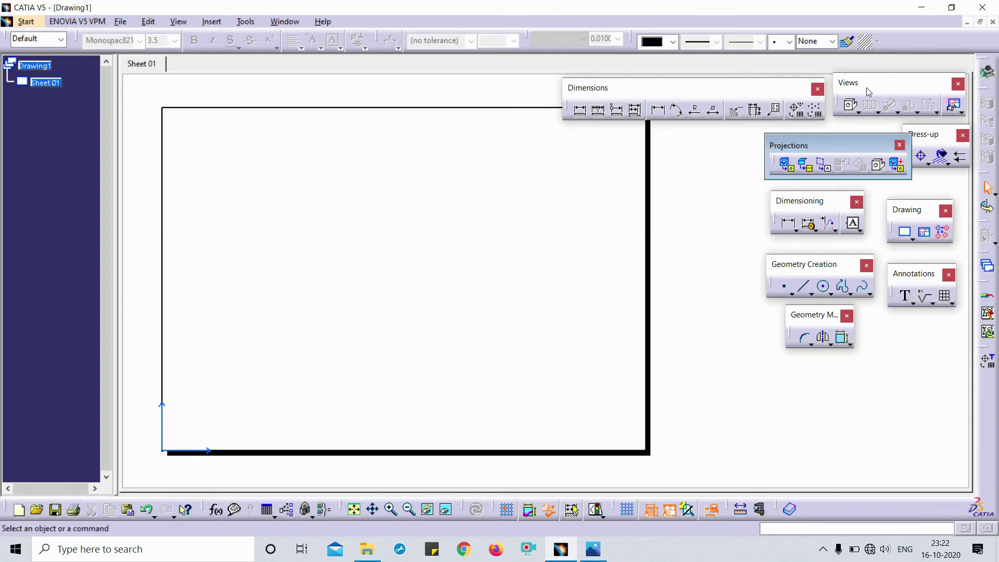
# - Insert the DESIGN MANSION TEMPLATE drawing as the background view of the current sheet and accept the page setup
pyautogui.moveTo(879, 143); pyautogui.dragTo(864, 148)
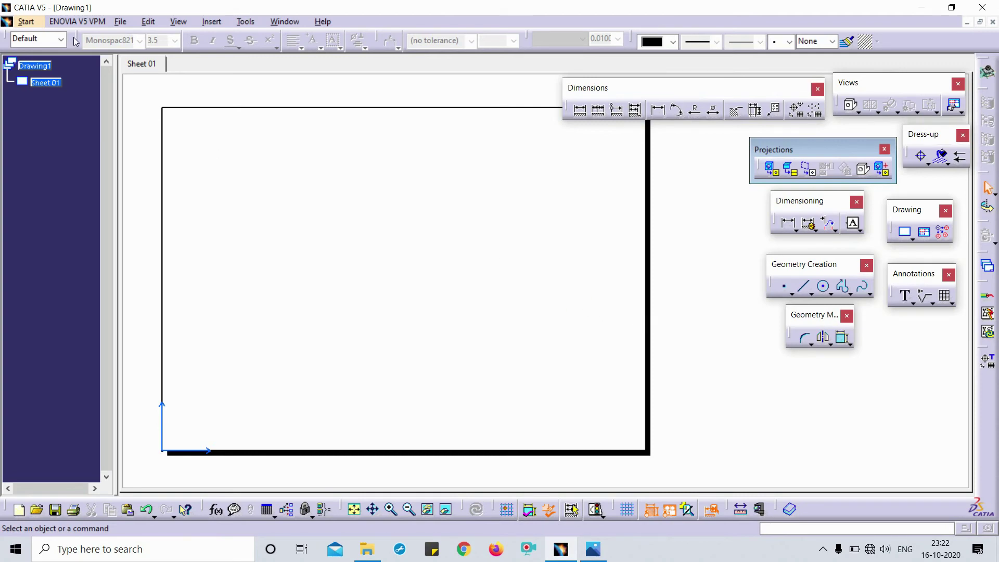
pyautogui.moveTo(436, 283)
pyautogui.mouseDown(button='middle')
pyautogui.moveTo(471, 263)
pyautogui.moveTo(424, 232)
pyautogui.mouseUp(button='middle')
pyautogui.click(123, 23)
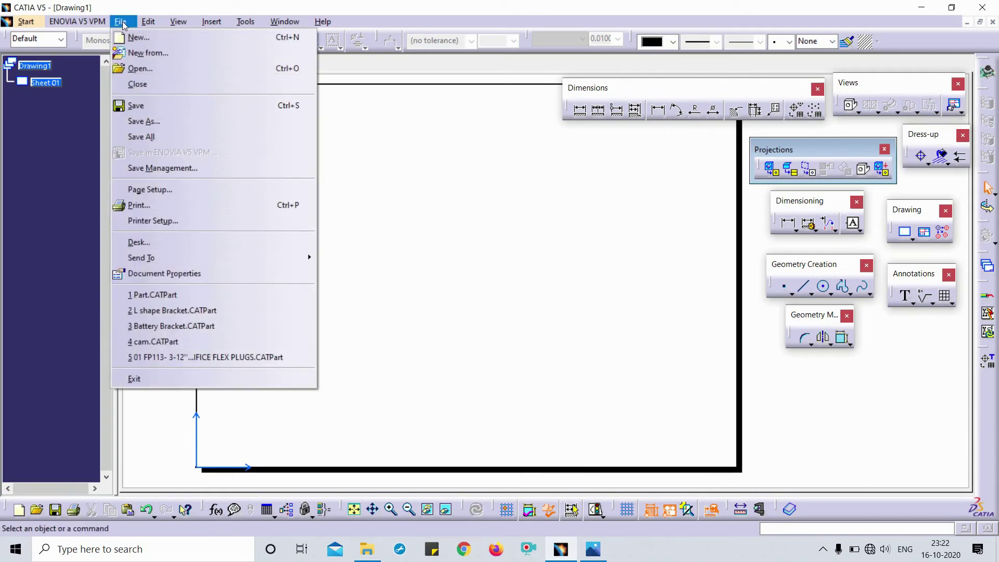
pyautogui.click(167, 190)
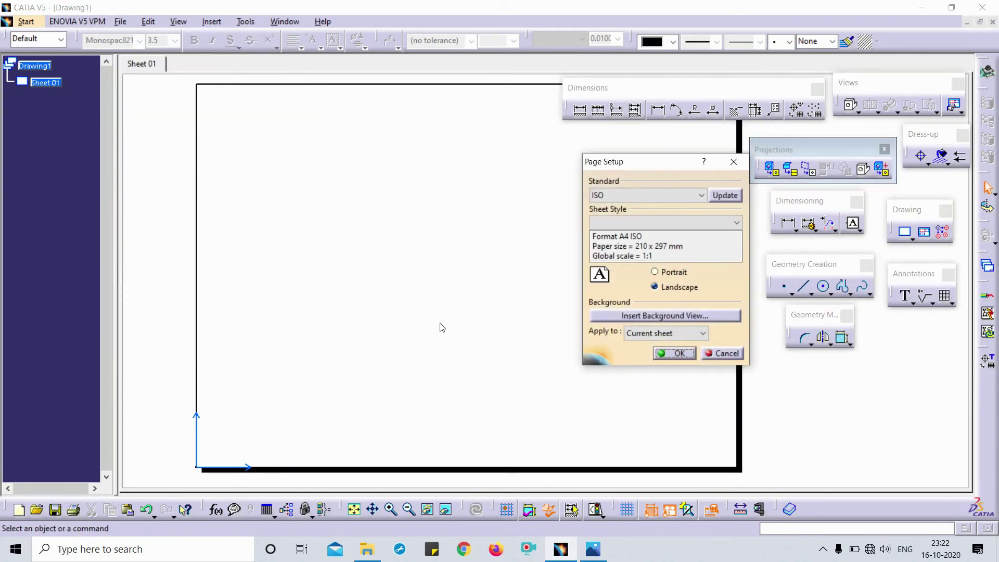
pyautogui.click(667, 315)
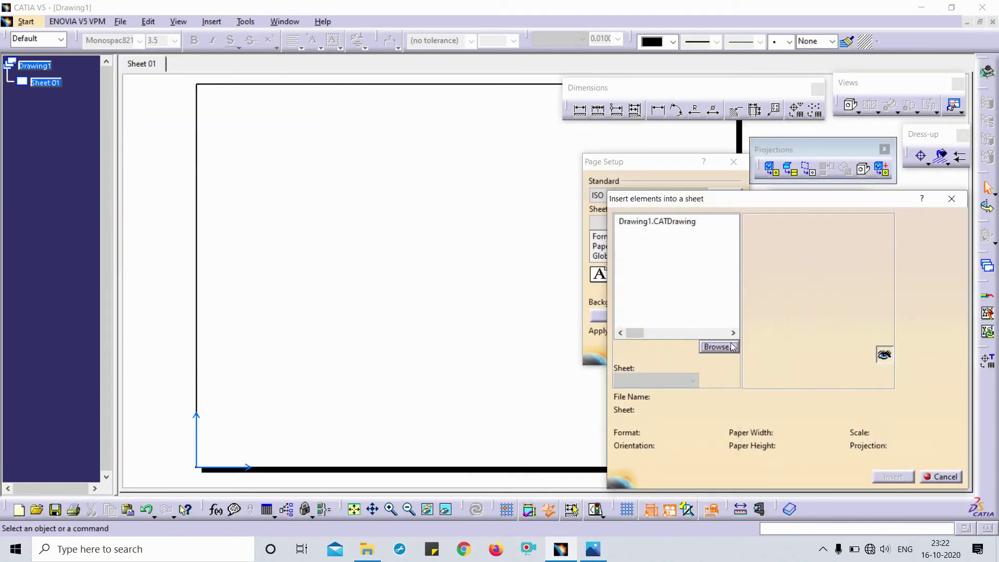
pyautogui.click(731, 347)
pyautogui.doubleClick(671, 398)
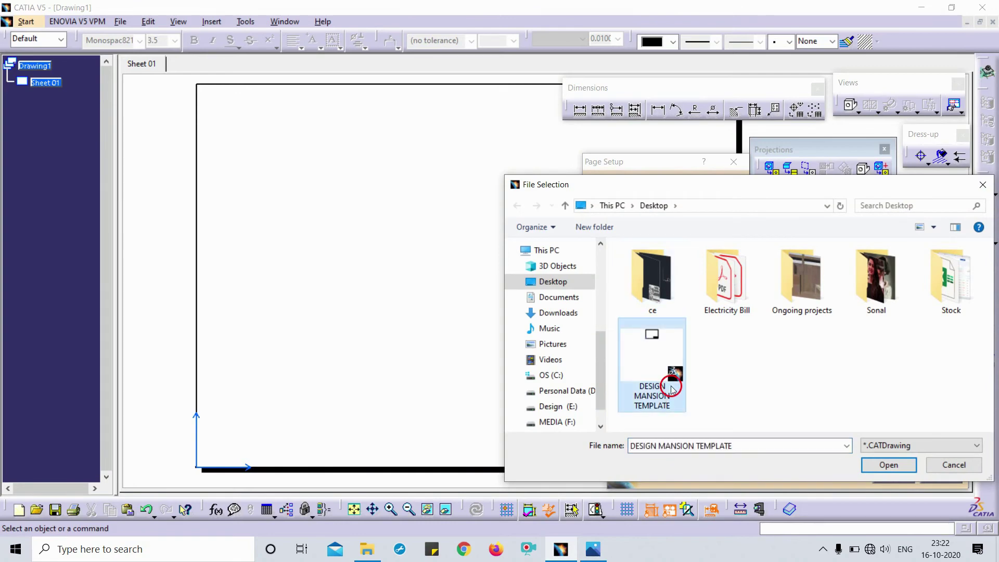
pyautogui.click(893, 476)
pyautogui.click(686, 353)
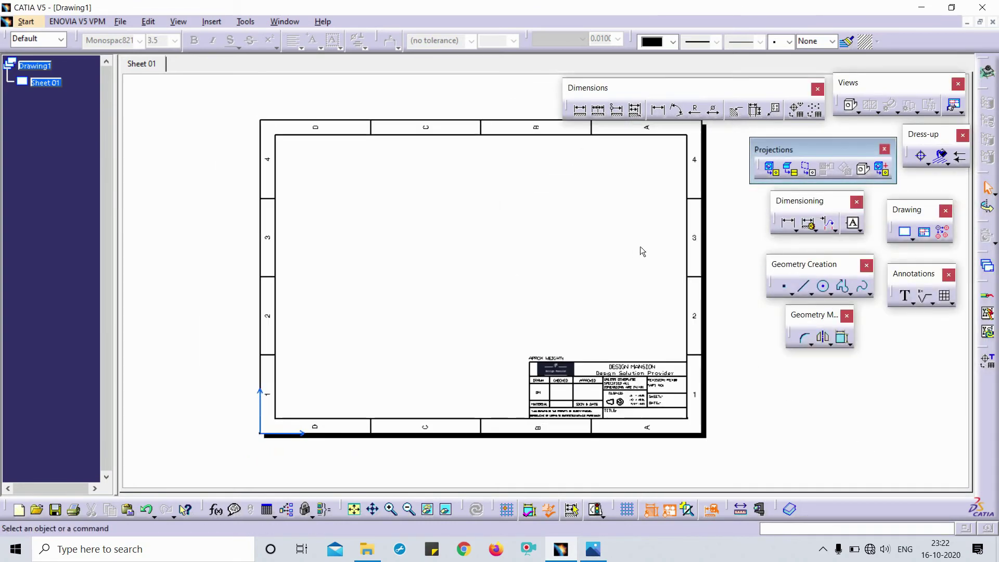
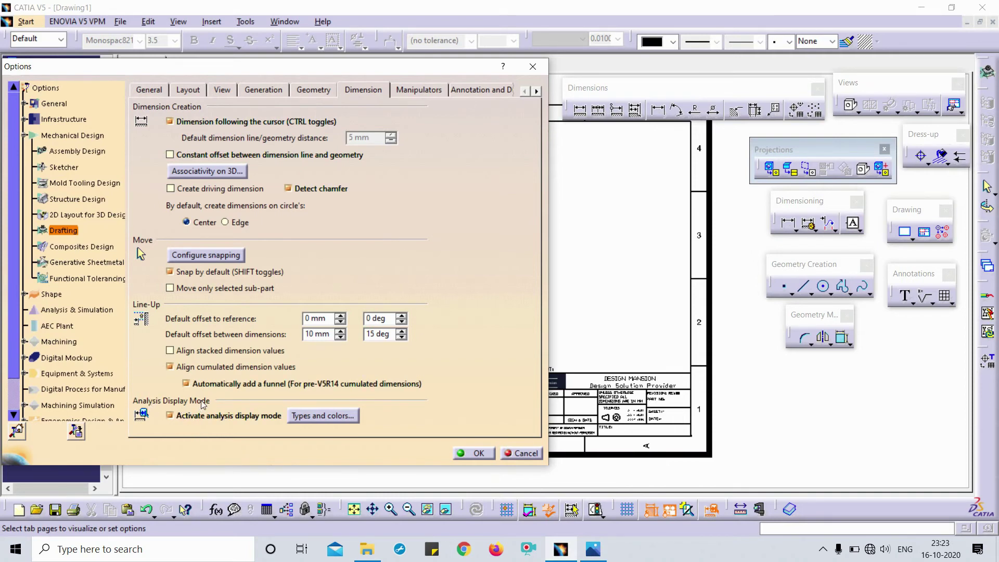
# - Keep analysis display mode activated for dimensions and enable the Dimensions on non-visible geometry type in its types and colors
pyautogui.click(177, 418)
pyautogui.click(177, 418)
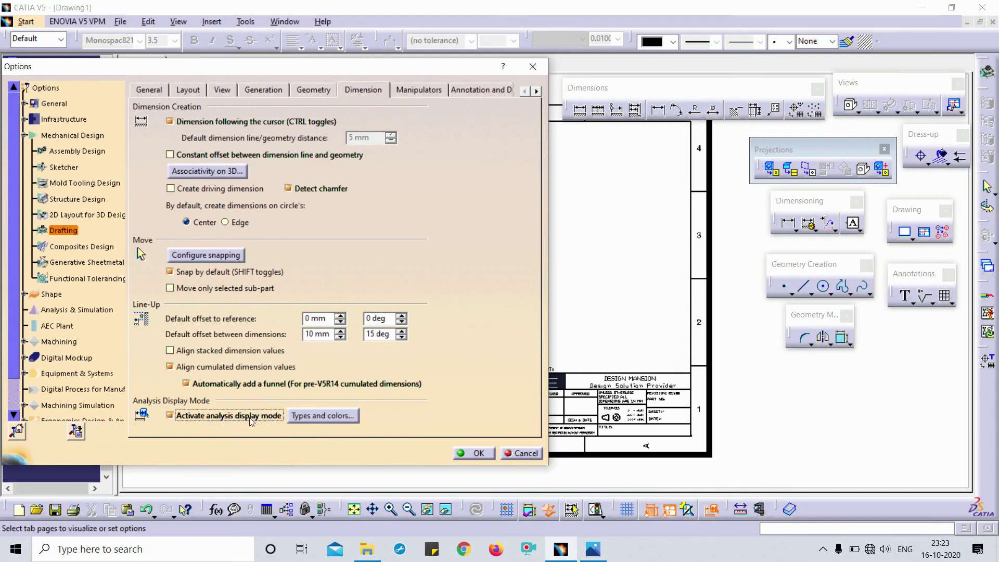
pyautogui.click(341, 419)
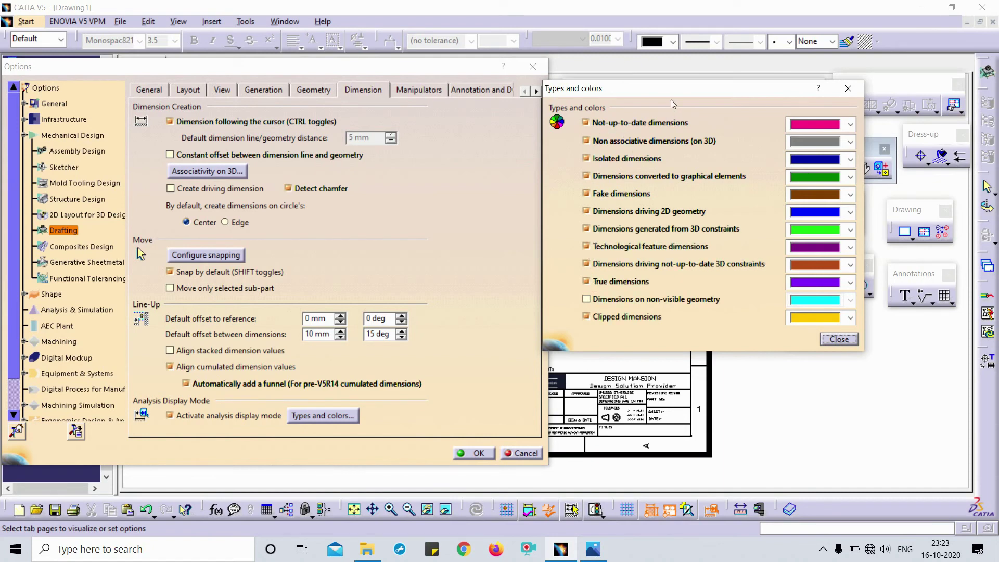
pyautogui.click(599, 302)
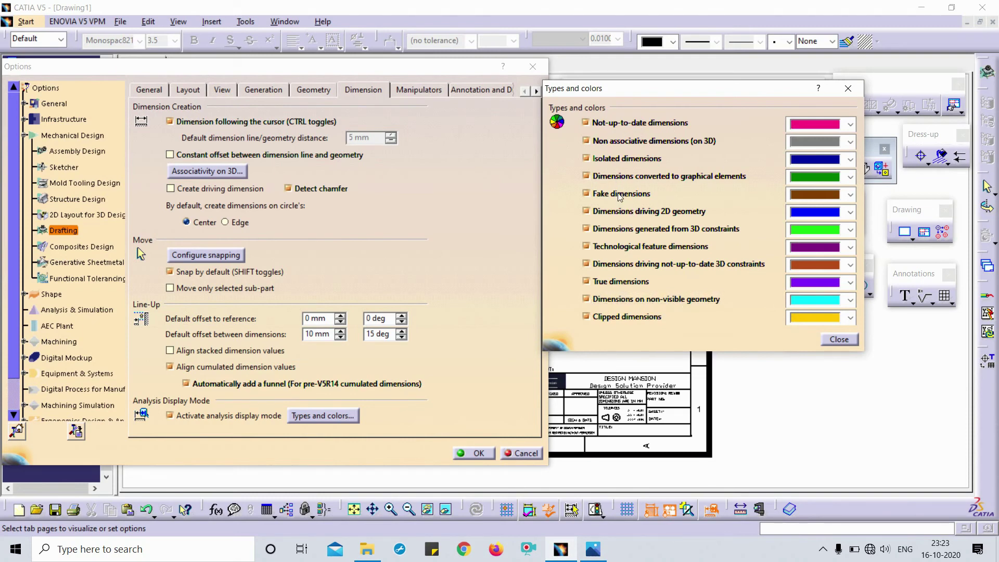
# - Review the color choices for fake and not-up-to-date dimensions, keeping their current colors, and close the types and colors settings
pyautogui.click(850, 195)
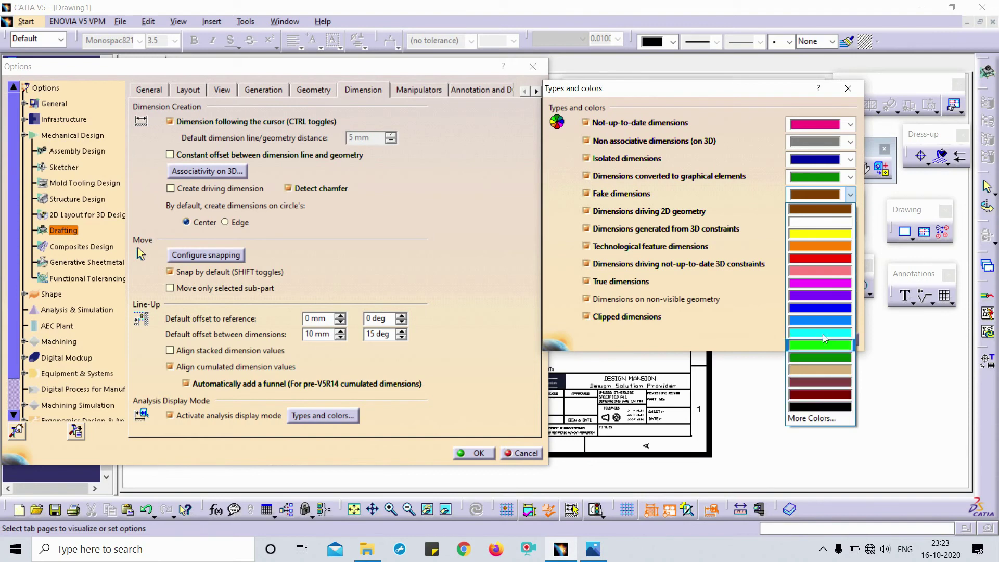
pyautogui.click(765, 212)
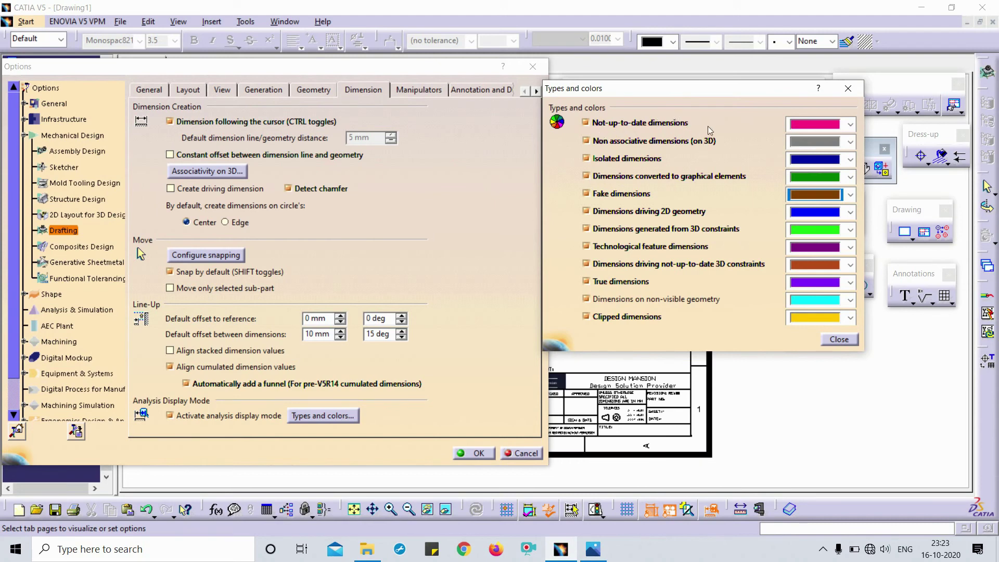
pyautogui.click(820, 126)
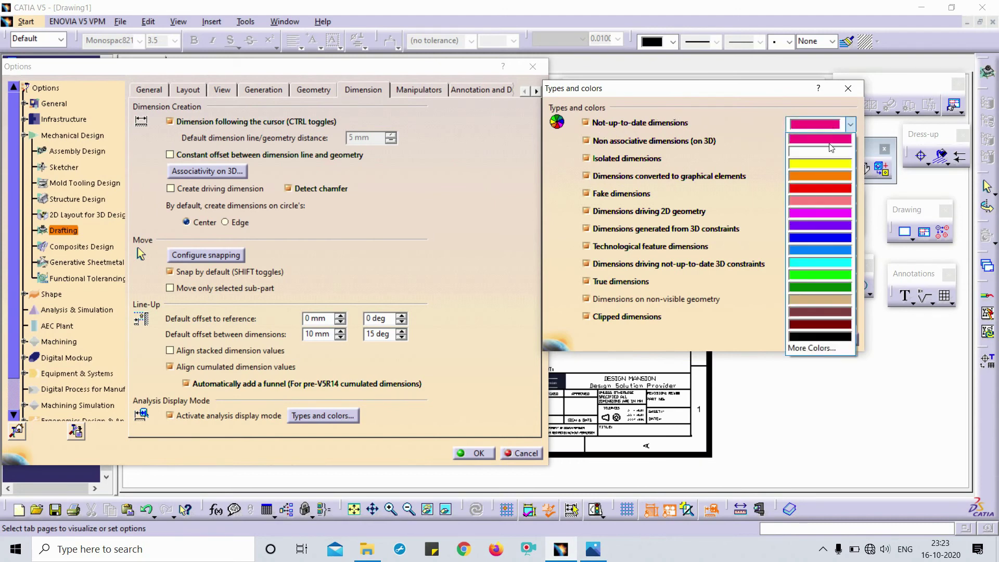
pyautogui.click(820, 139)
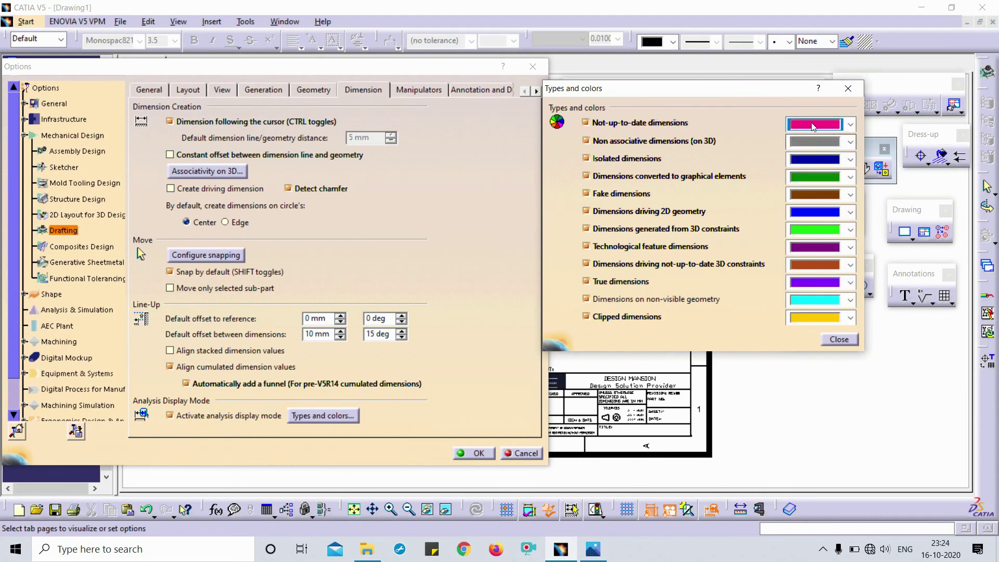
pyautogui.click(768, 133)
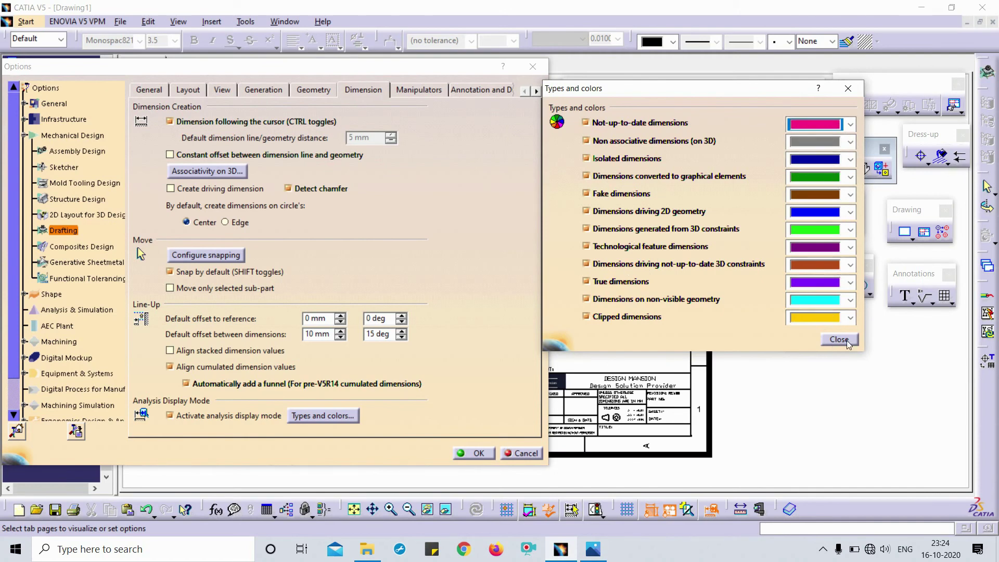
pyautogui.press('Return')
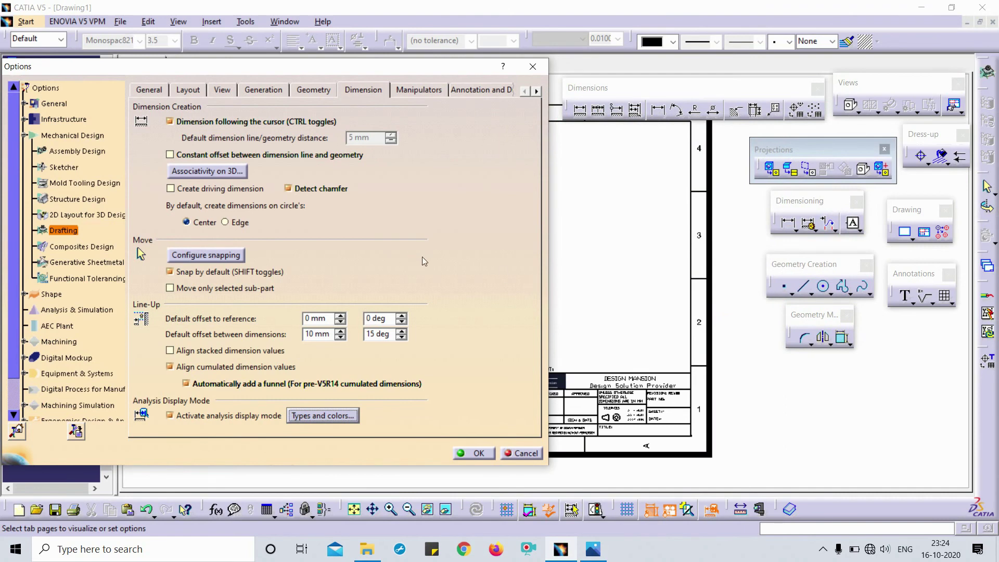
# - Disable Prevent dimensions from driving 3D constraints in the Drafting administration options and accept the options
pyautogui.click(537, 92)
pyautogui.click(537, 92)
pyautogui.click(537, 93)
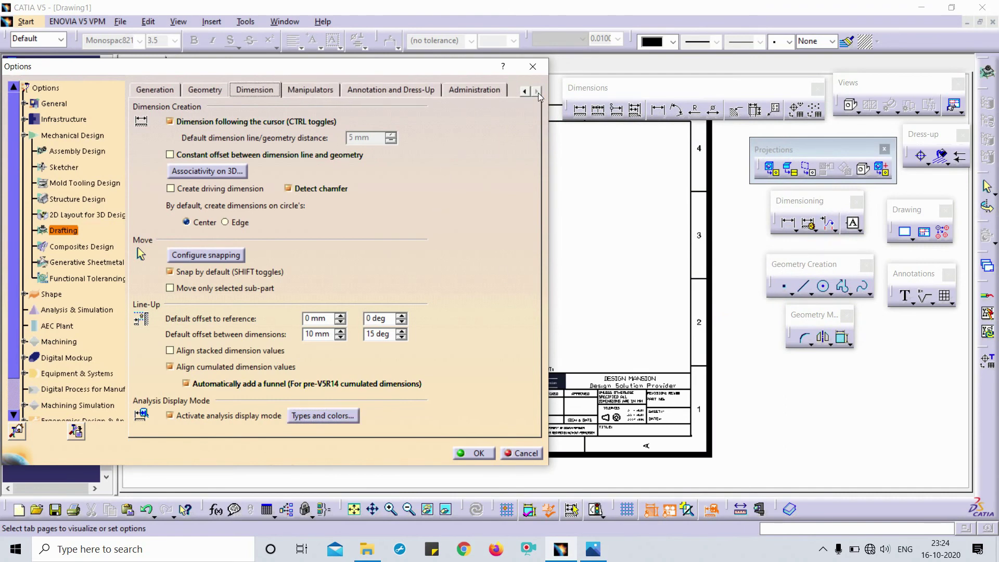
pyautogui.click(475, 92)
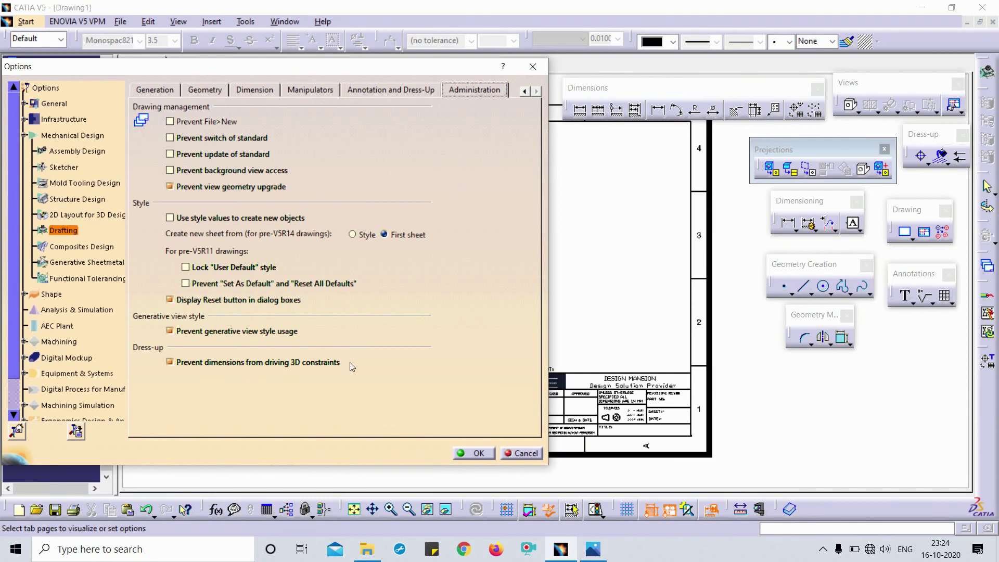
pyautogui.click(170, 362)
pyautogui.click(186, 364)
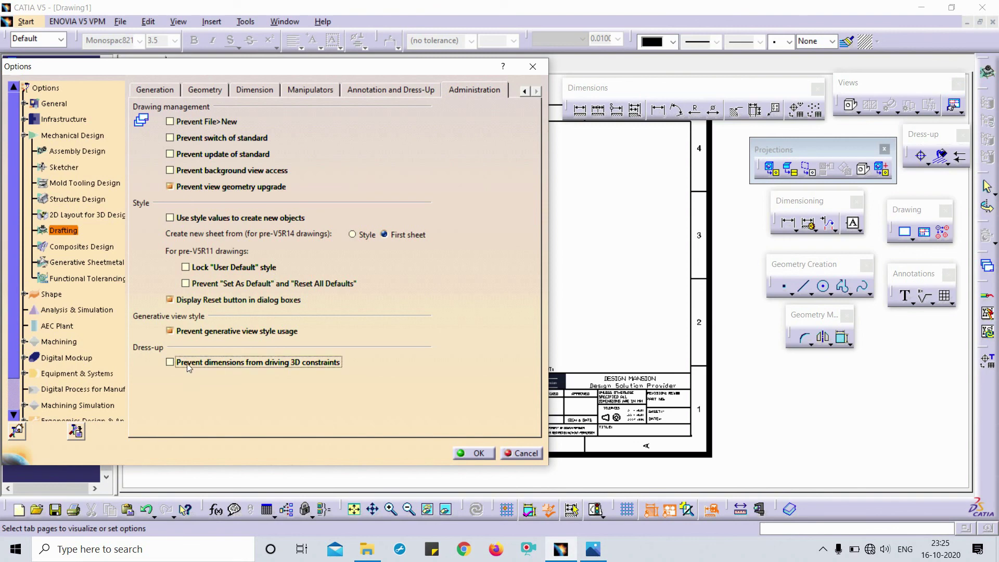
pyautogui.moveTo(312, 66); pyautogui.dragTo(369, 40)
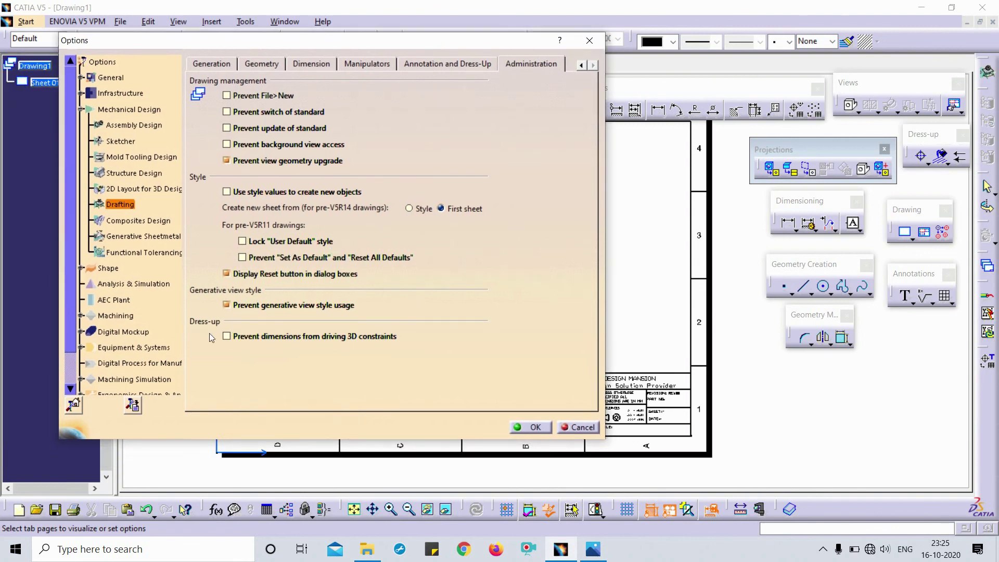
pyautogui.click(237, 341)
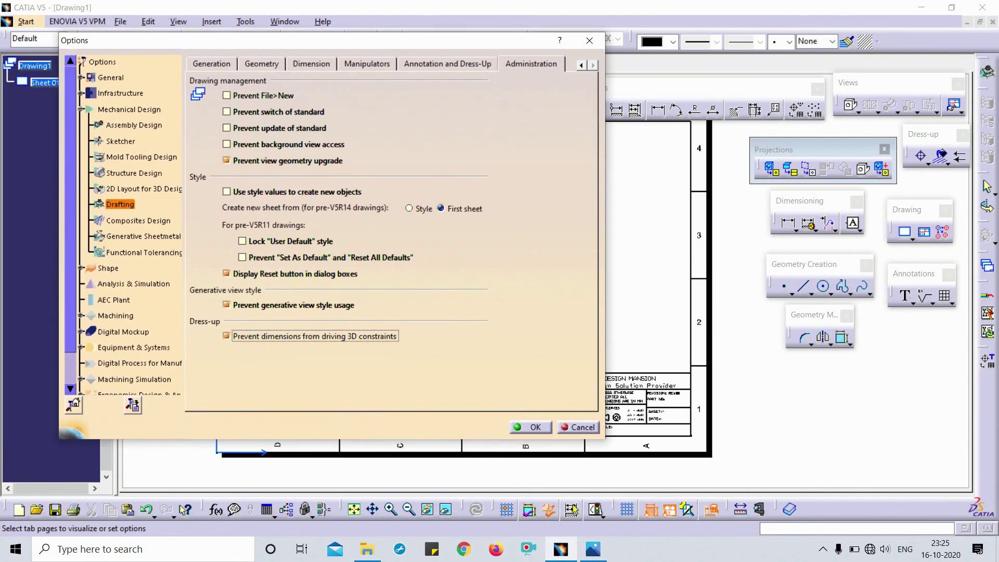
pyautogui.click(228, 337)
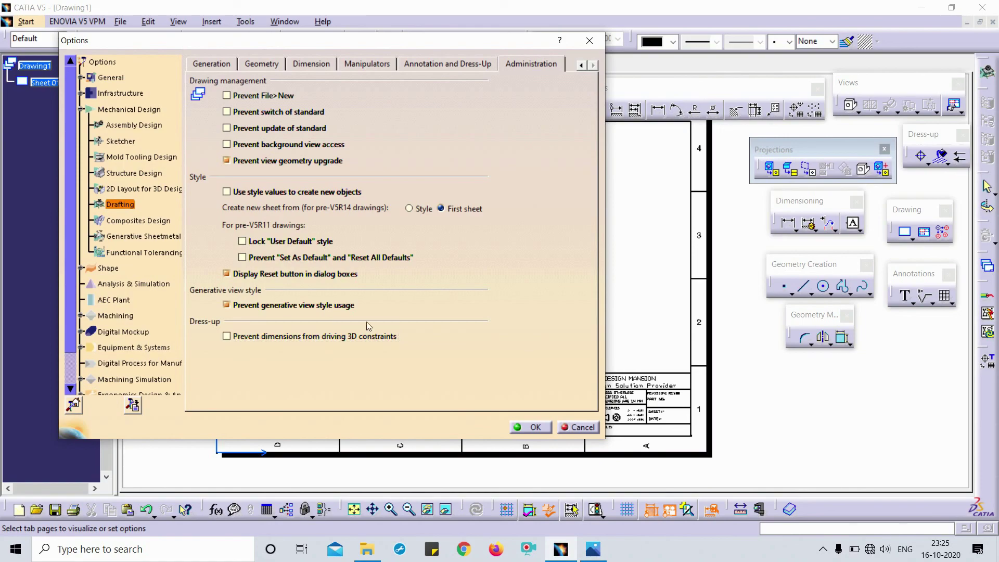
pyautogui.click(529, 432)
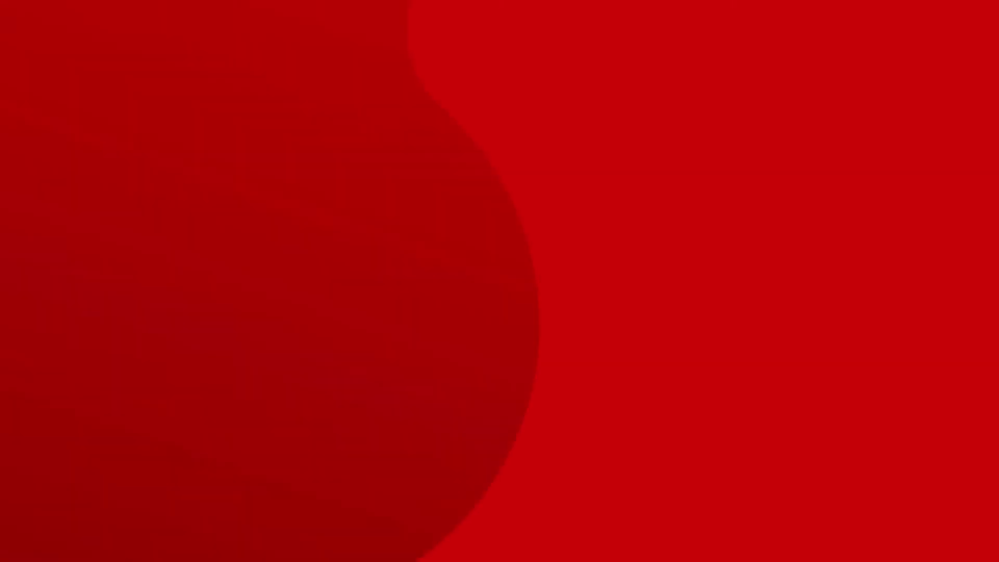